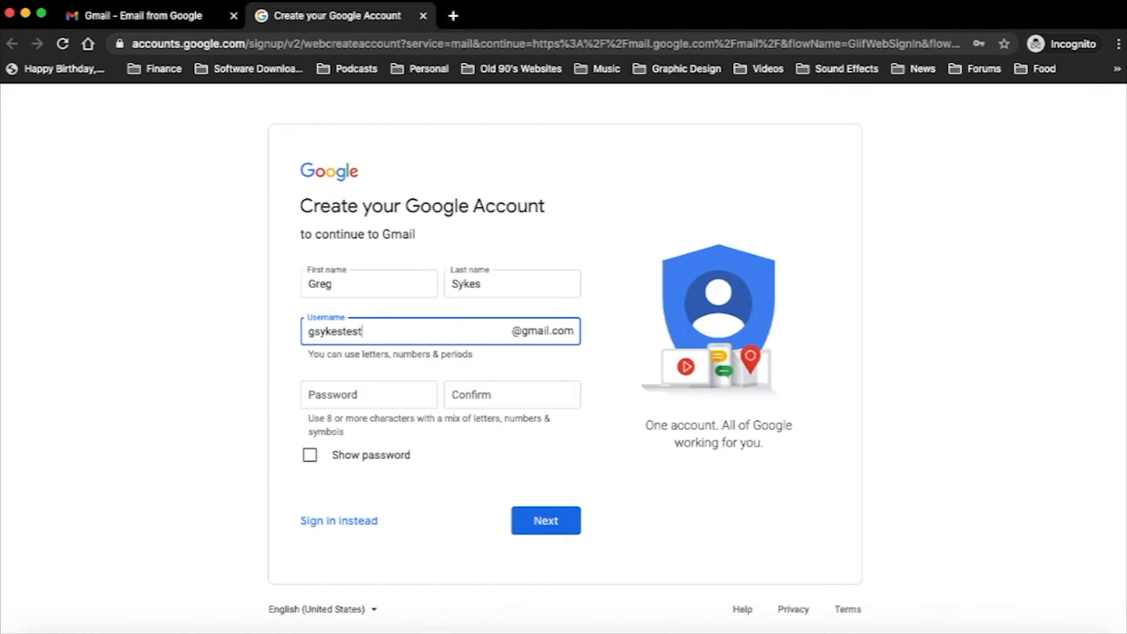
Complete the username, then enter and confirm the new account password
text(12345)
click(332, 391)
text(••••••••••)
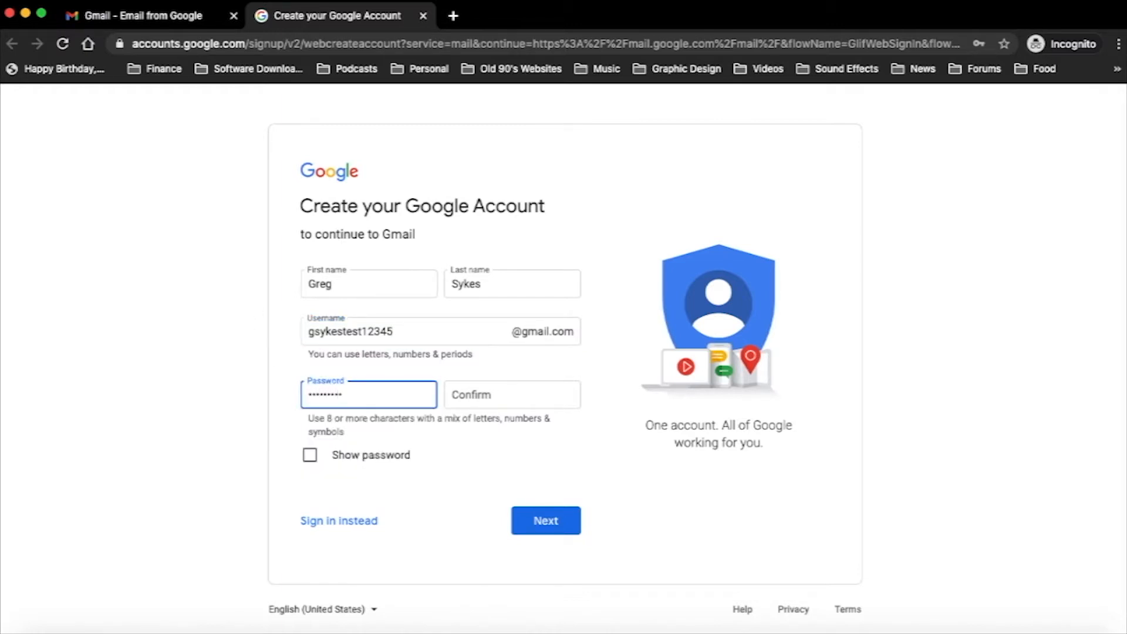
key(Tab)
text(•••••••)
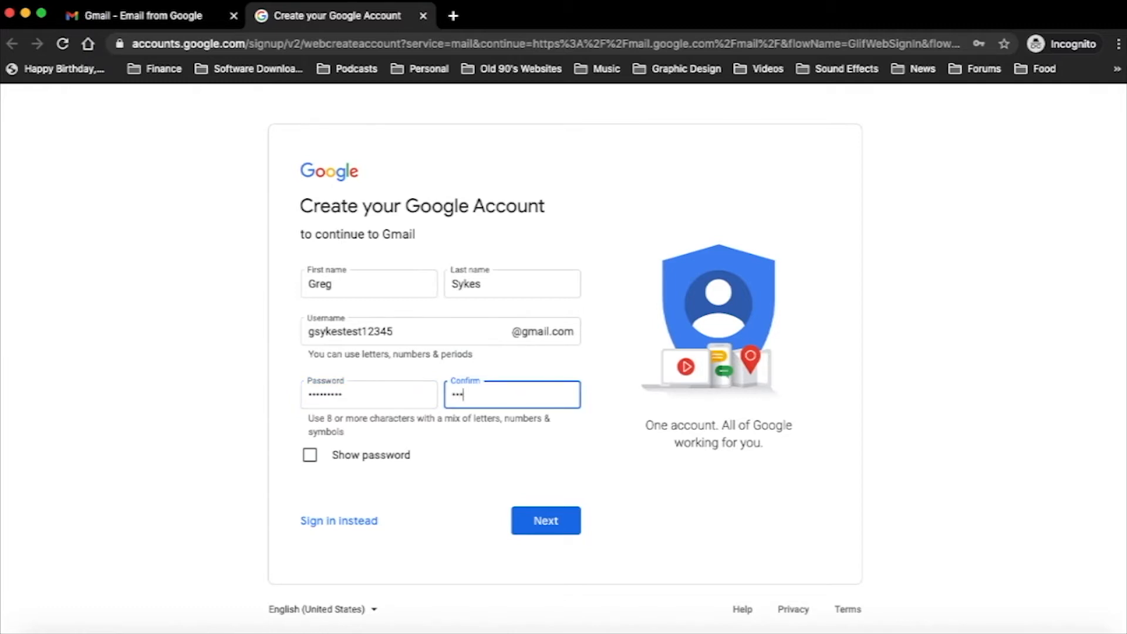
text(•••)
Submit the sign-up details and accept the privacy terms to create the account
click(540, 522)
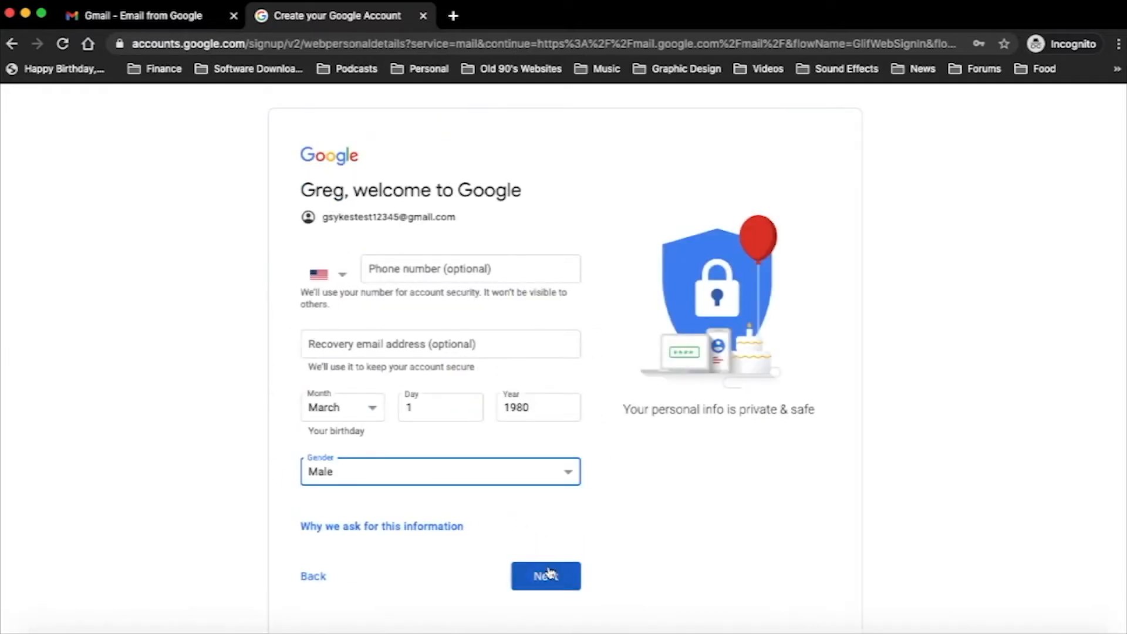
click(542, 577)
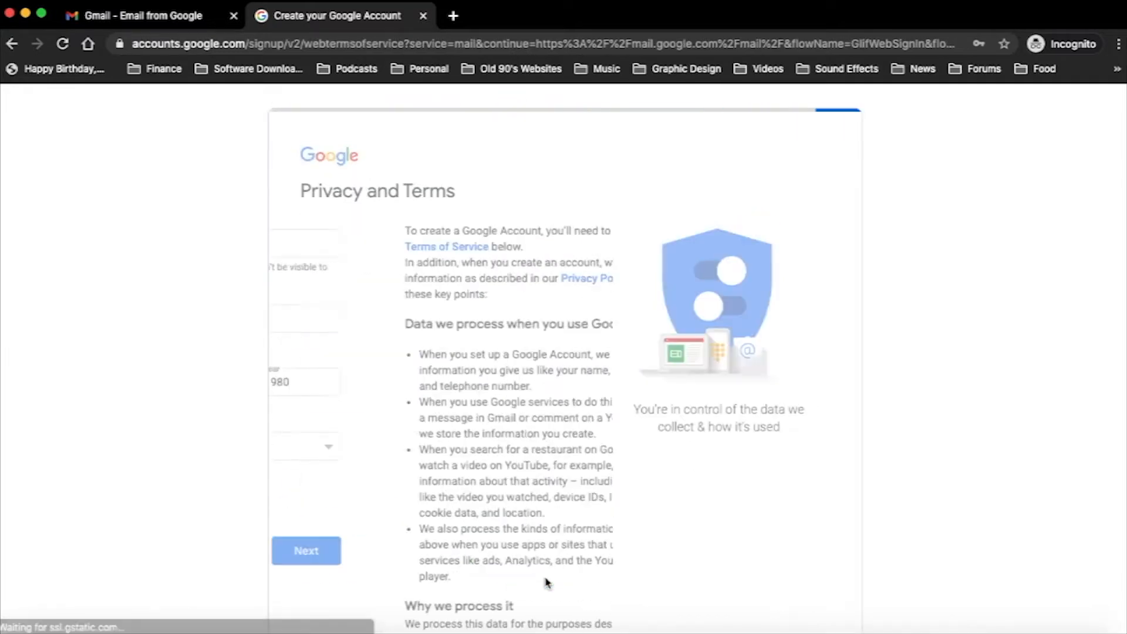
scroll(530, 523, down, 15)
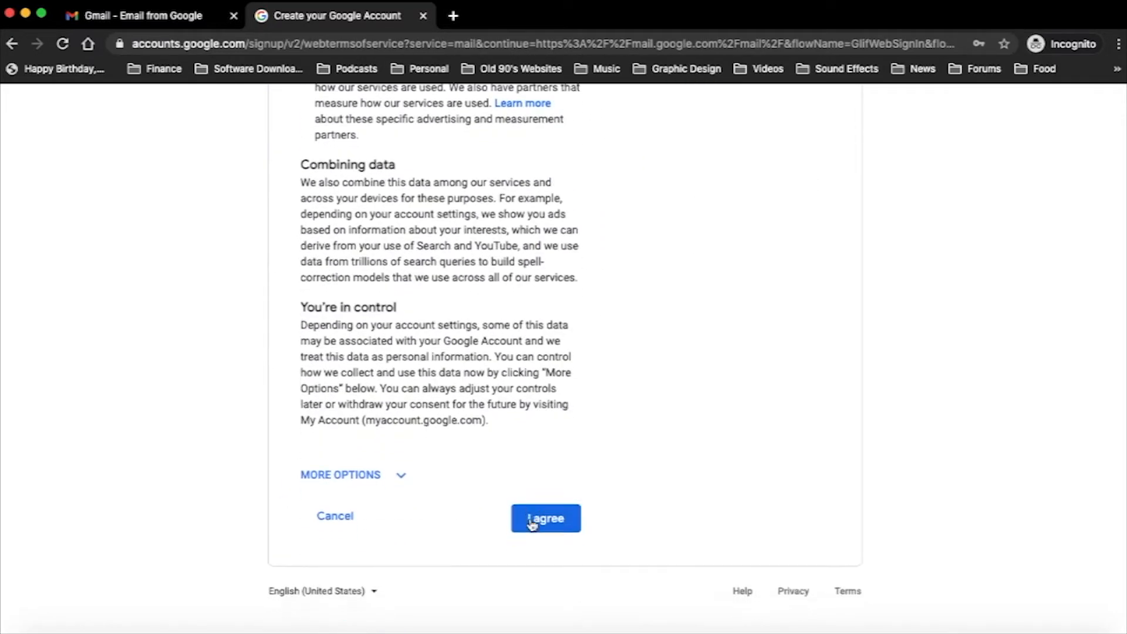
click(532, 530)
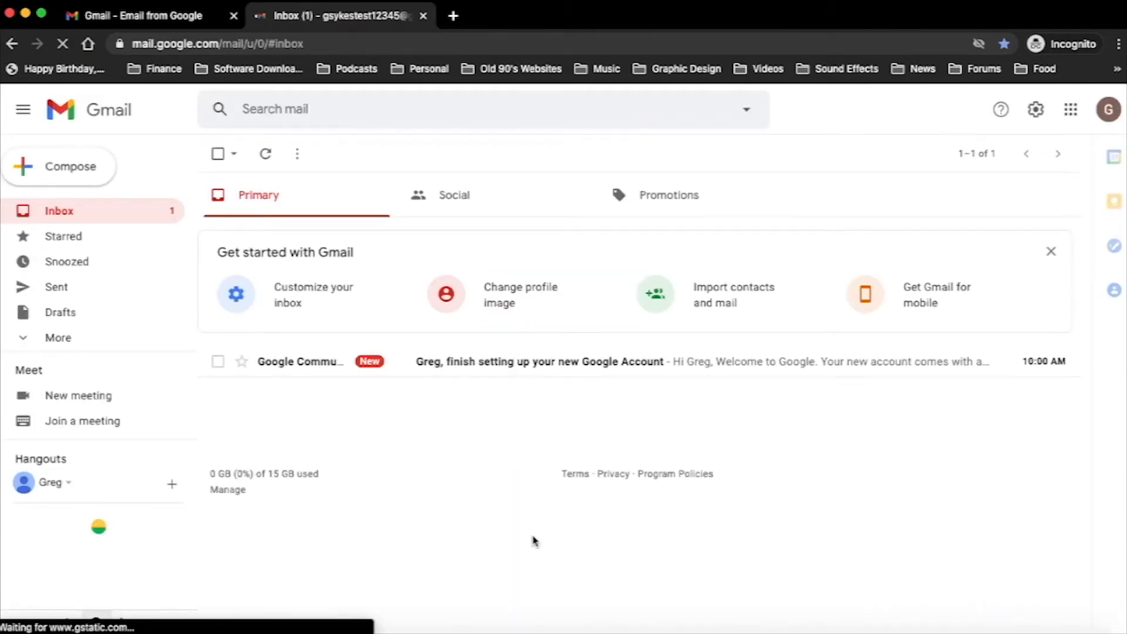
Open YouTube from the Google apps grid and sign in with the new account
click(1072, 111)
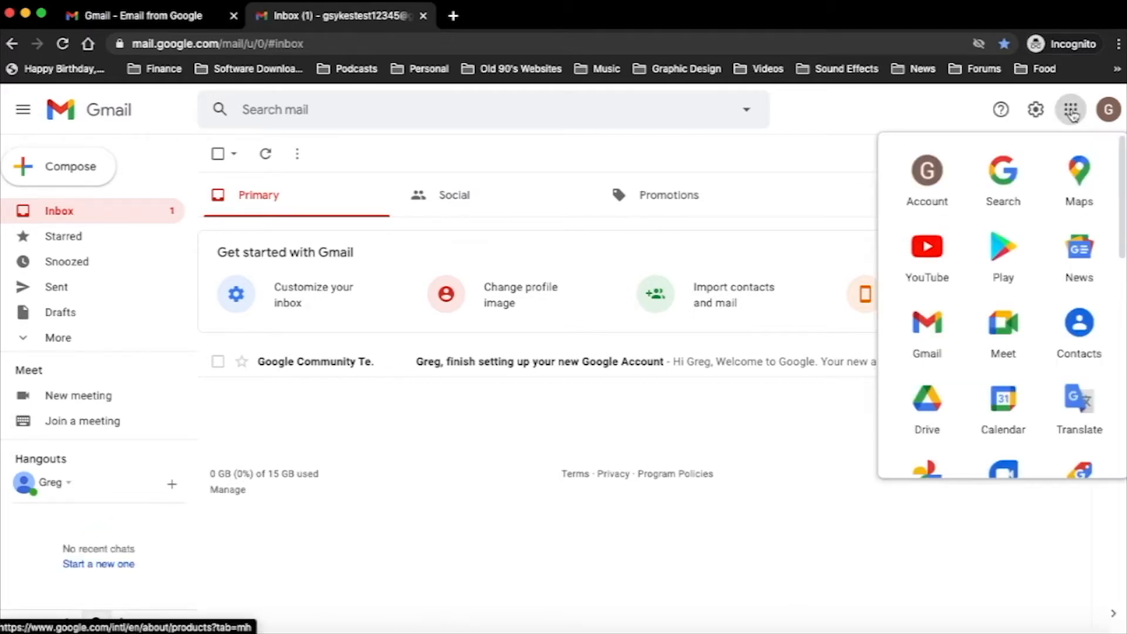
click(938, 257)
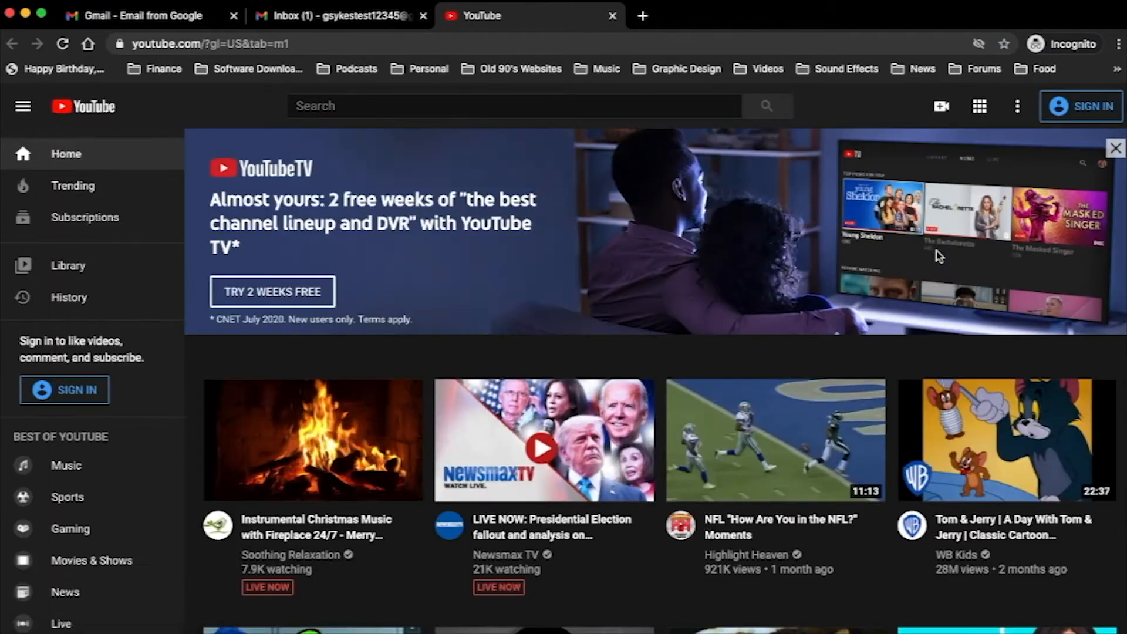
click(1068, 117)
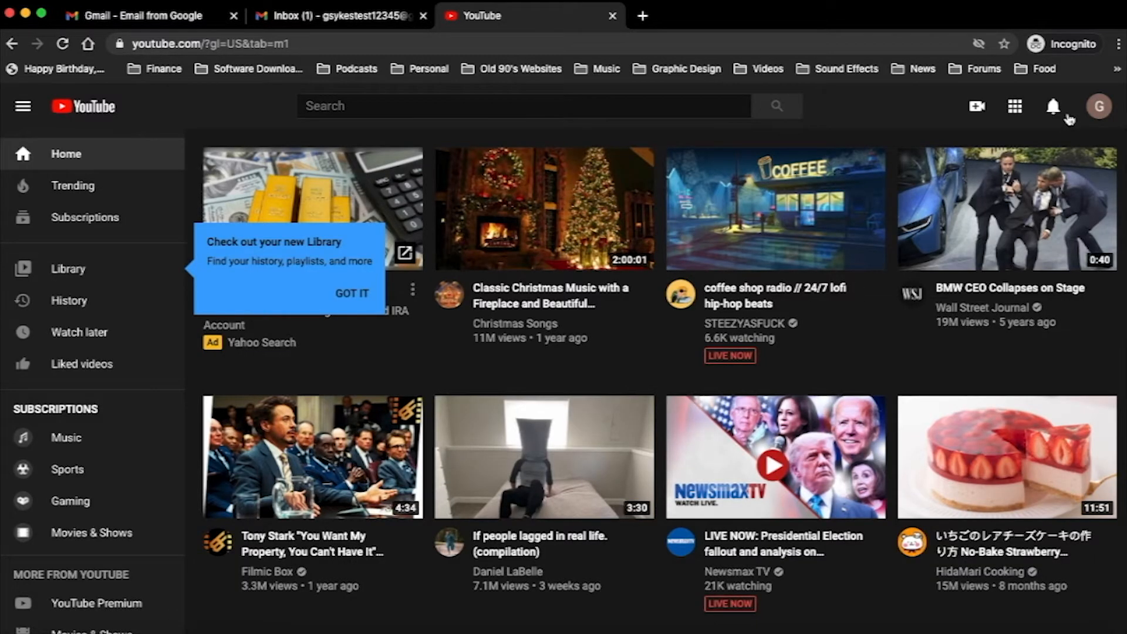
Start creating a channel from the avatar menu and begin the walkthrough
click(1096, 115)
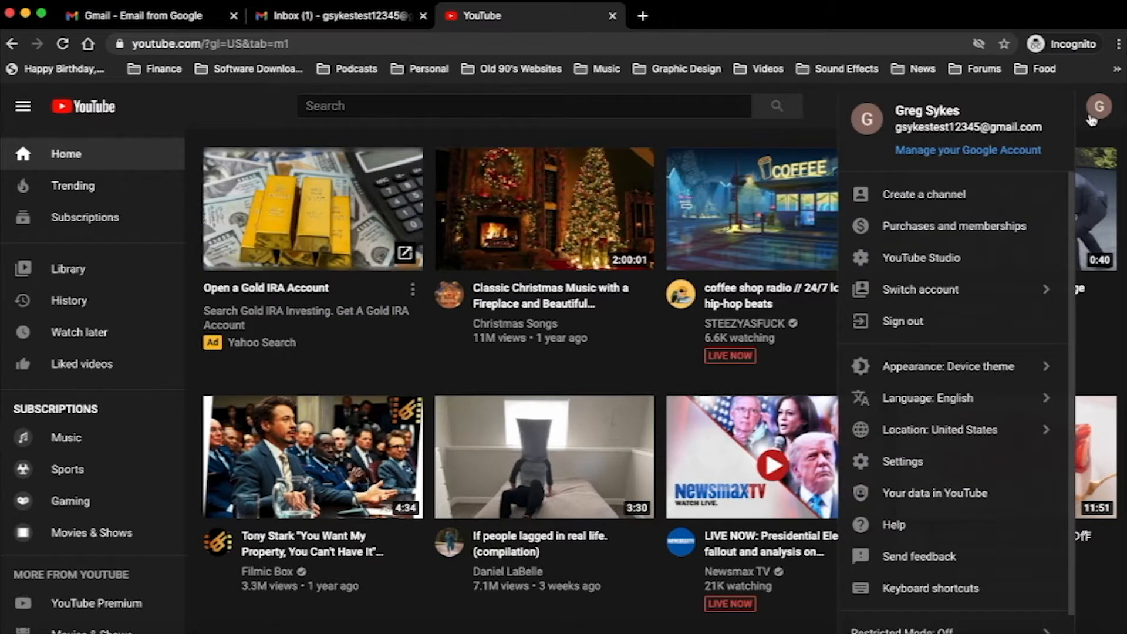
click(926, 201)
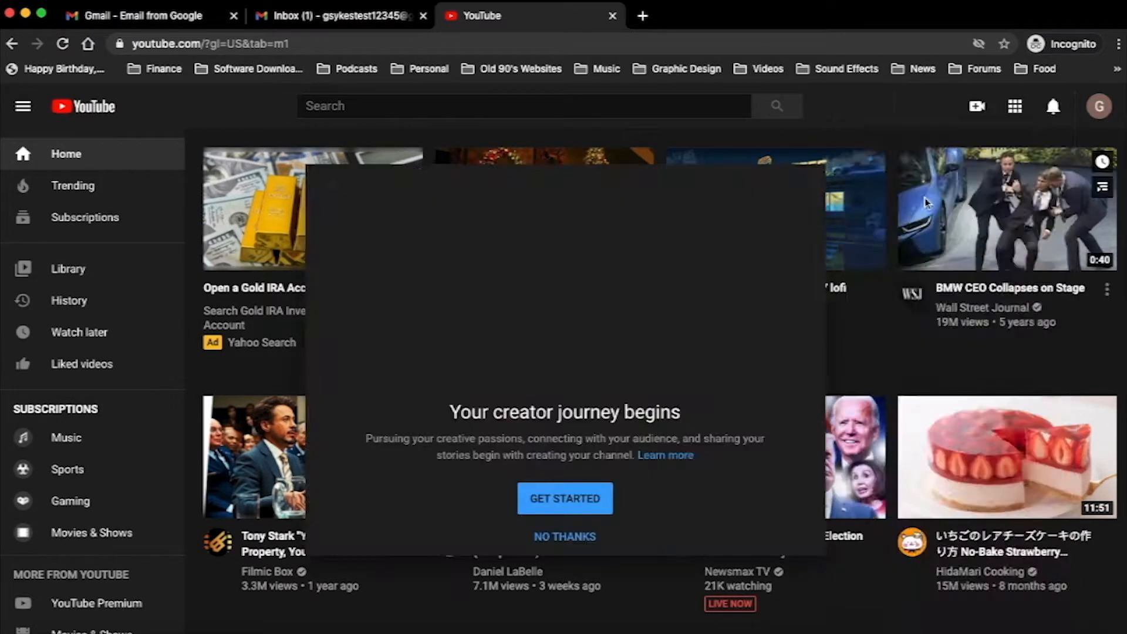
click(564, 504)
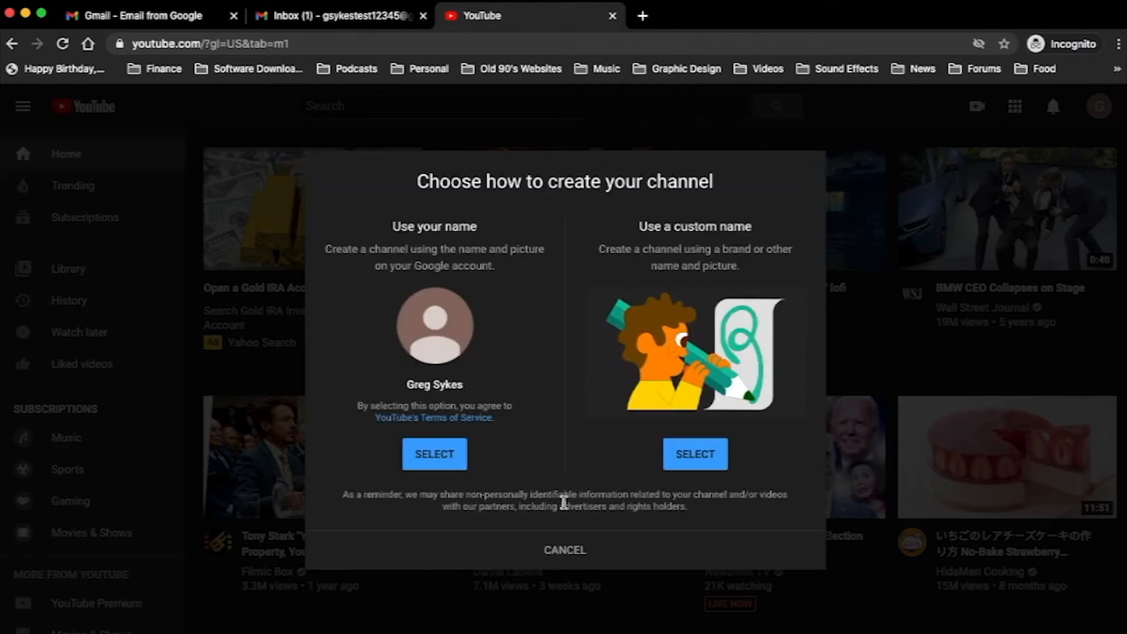
Create a custom-named channel 'Greg's Tech Review', agreeing to the new brand account
click(695, 461)
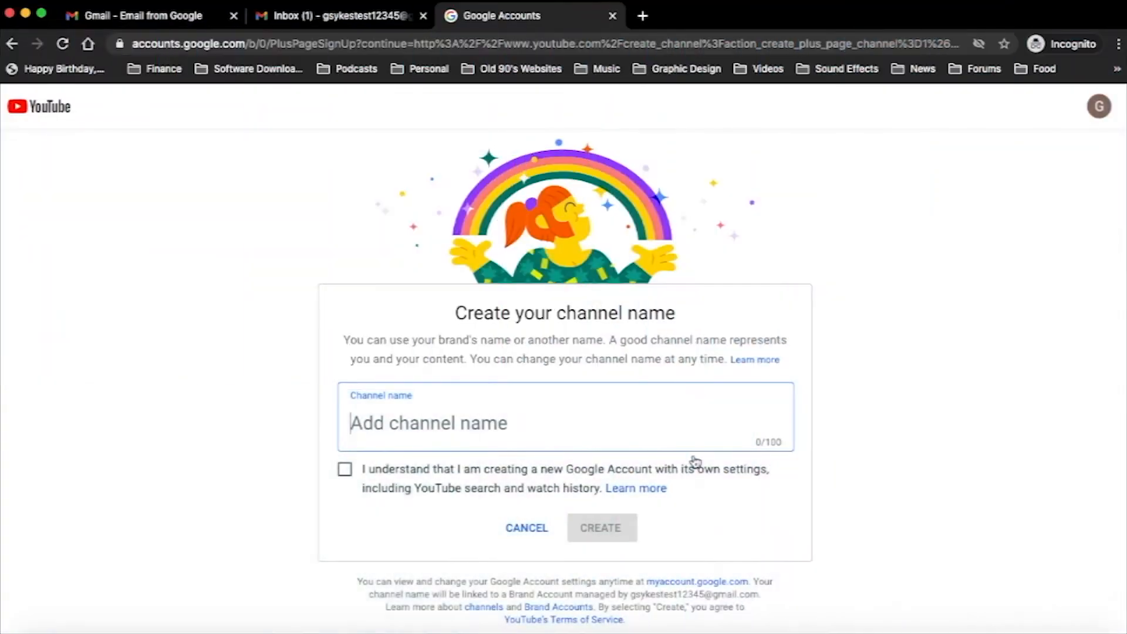
text(Greg)
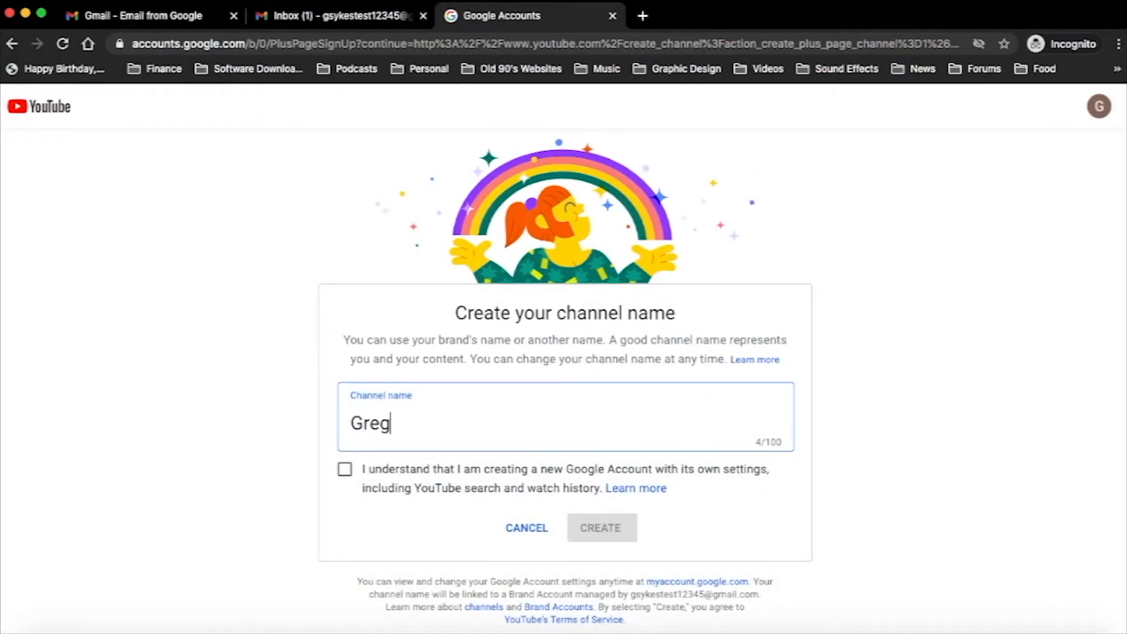
text('s Tech Review)
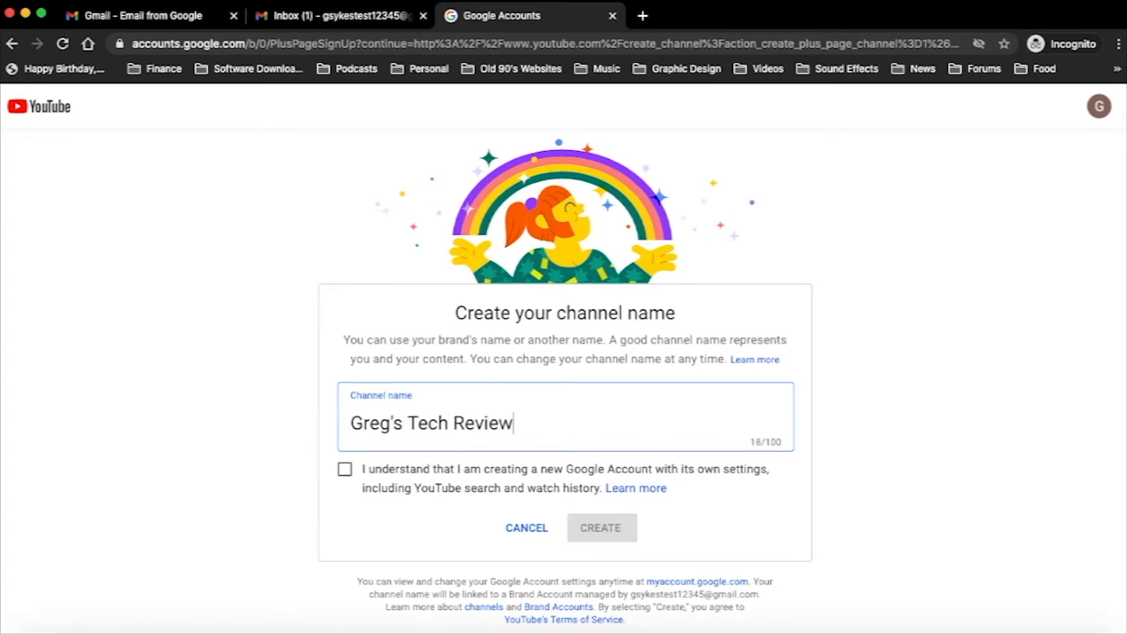
click(346, 475)
click(347, 475)
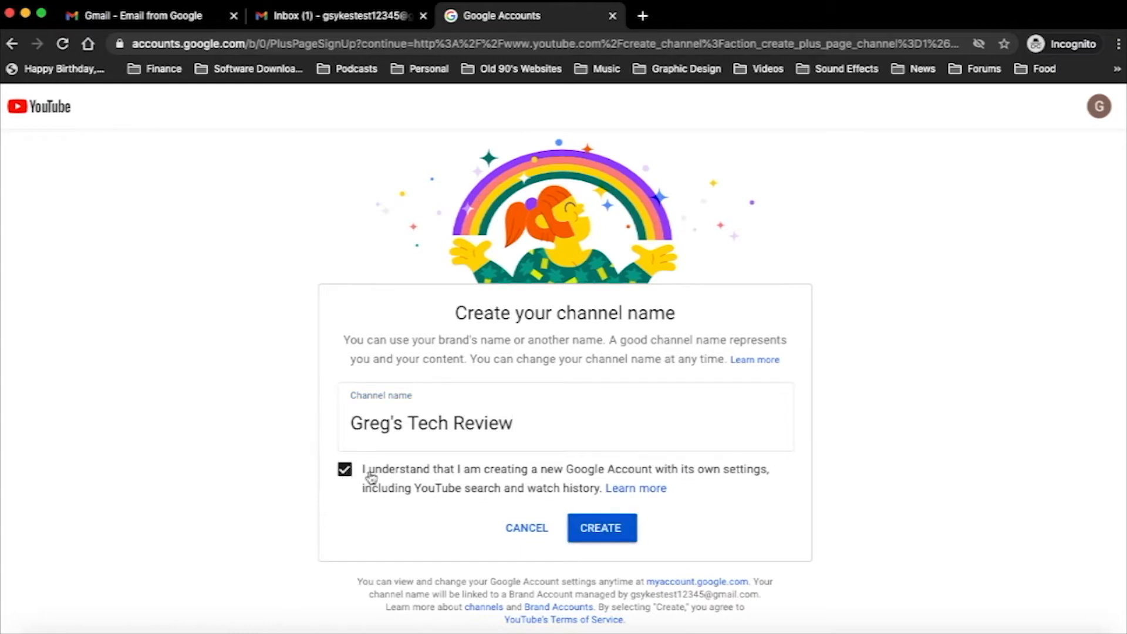
click(613, 529)
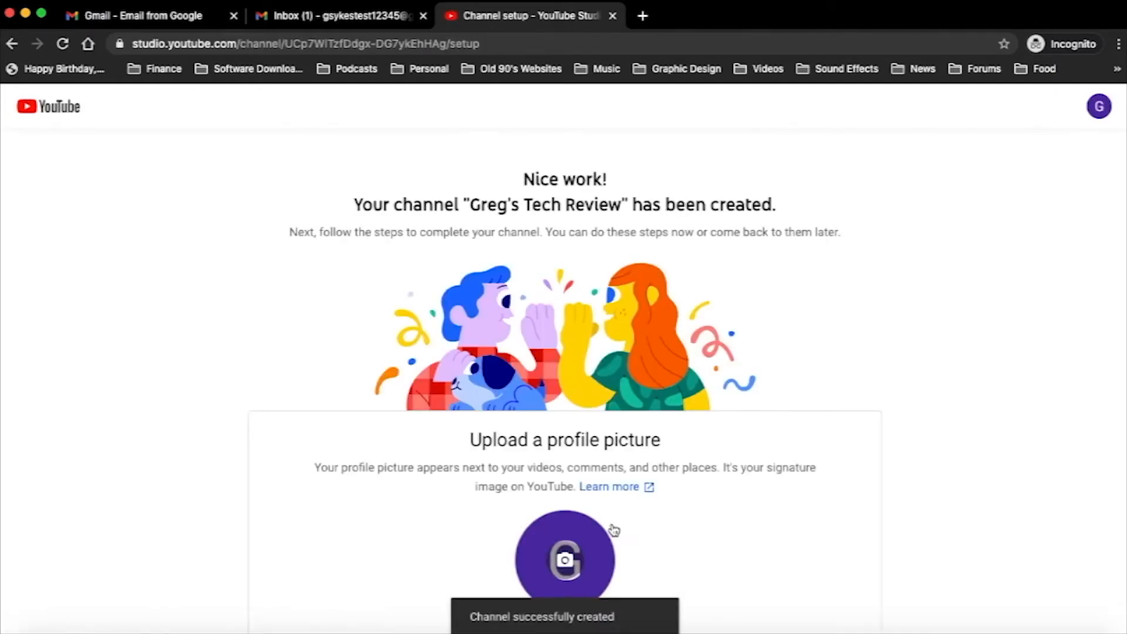
Add the description 'This channel is about reviewing brand new tech in our world today.' and save
scroll(614, 530, down, 3)
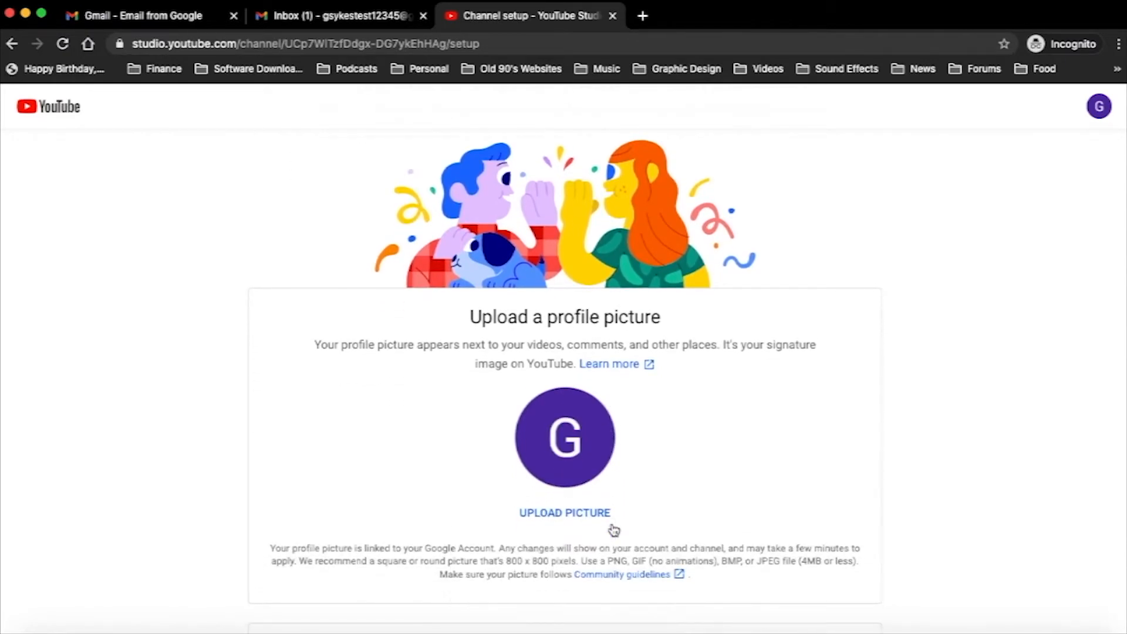
click(612, 526)
scroll(614, 530, down, 8)
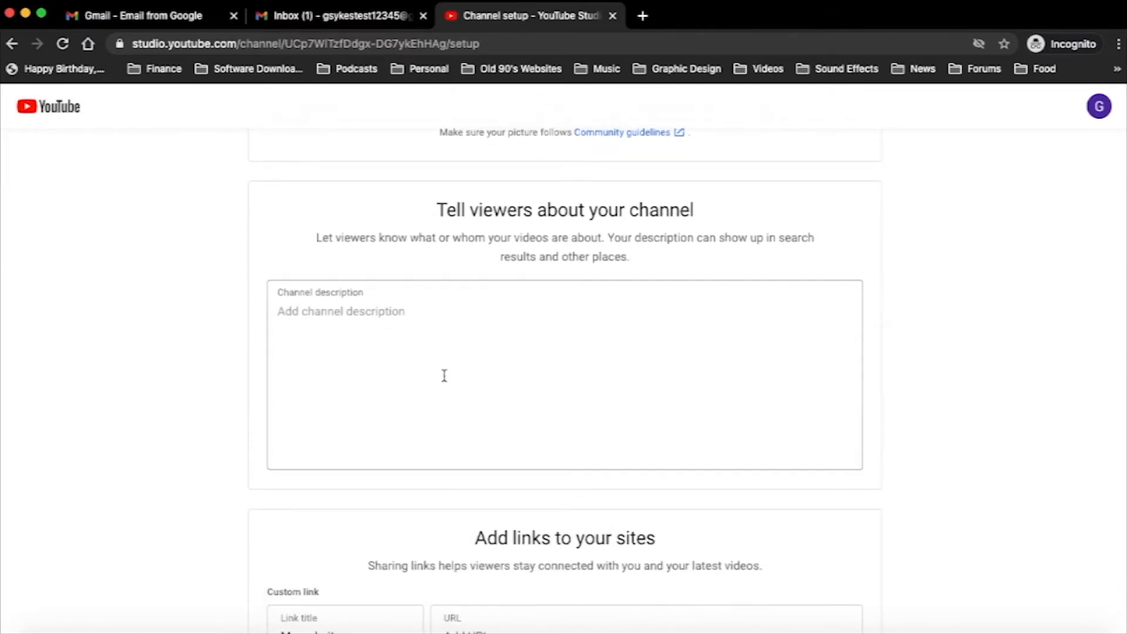
click(384, 321)
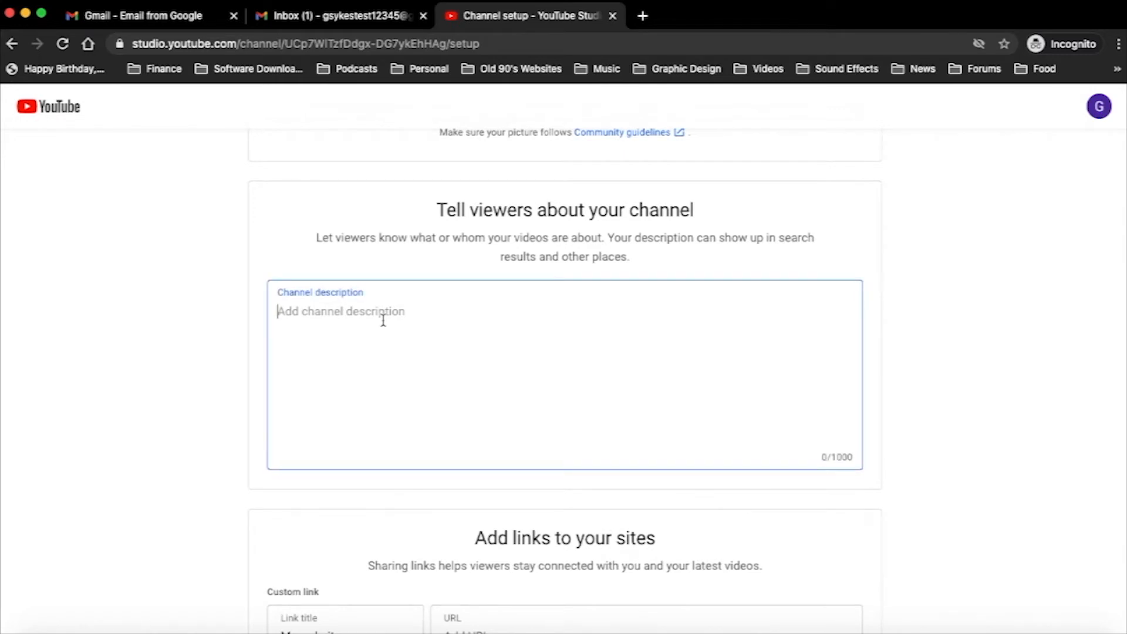
text(This channel is about reviewing )
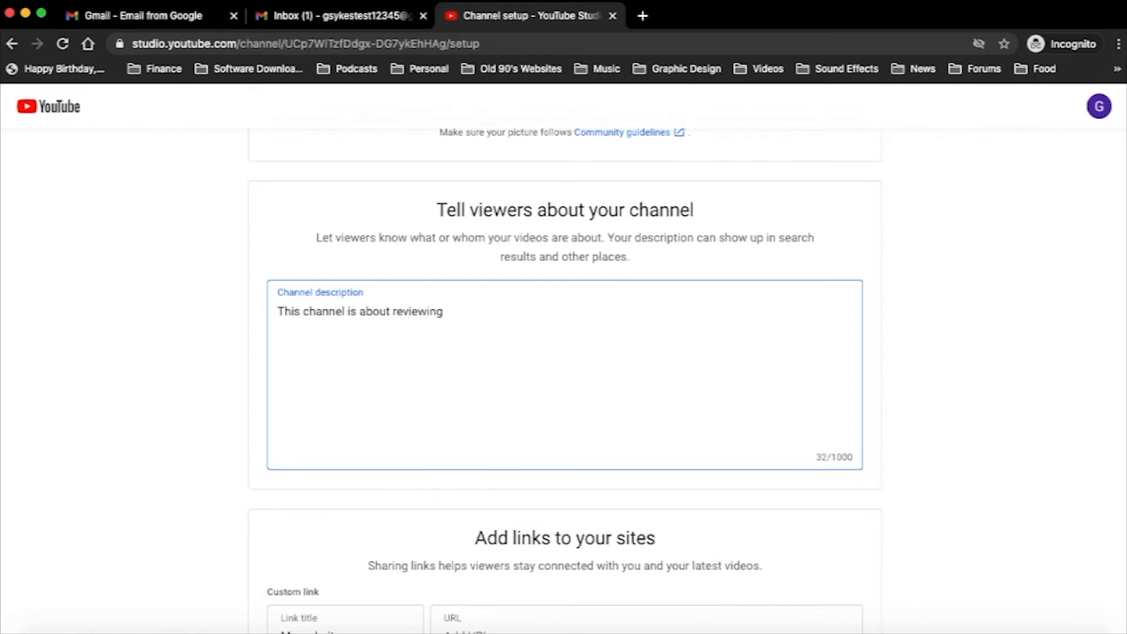
text(brand new tech in )
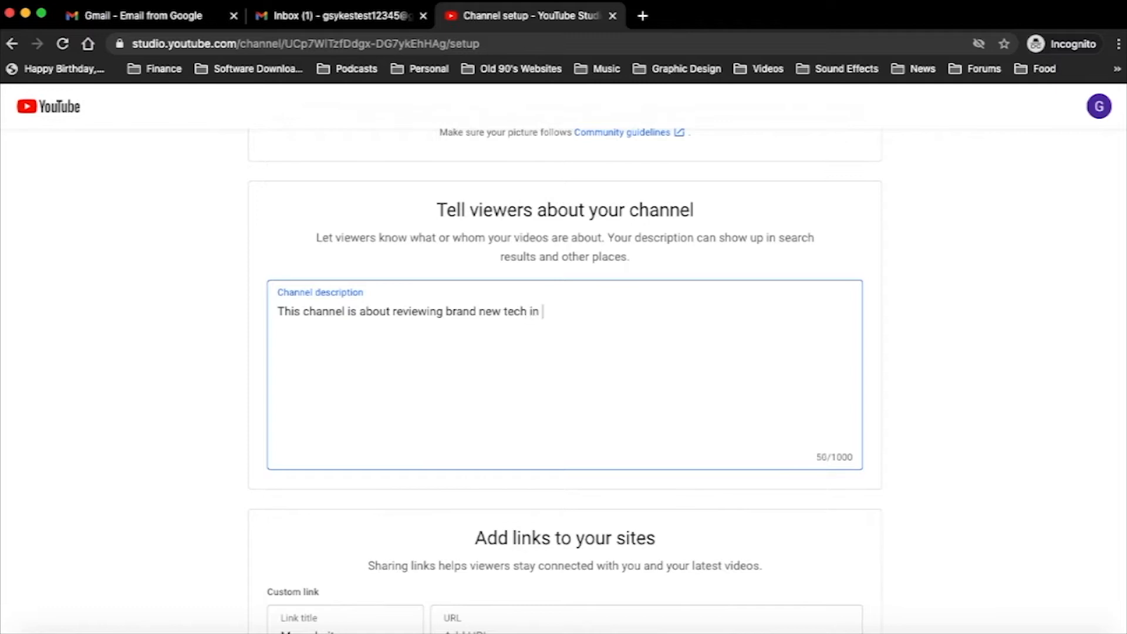
text(our world today.)
scroll(564, 376, down, 6)
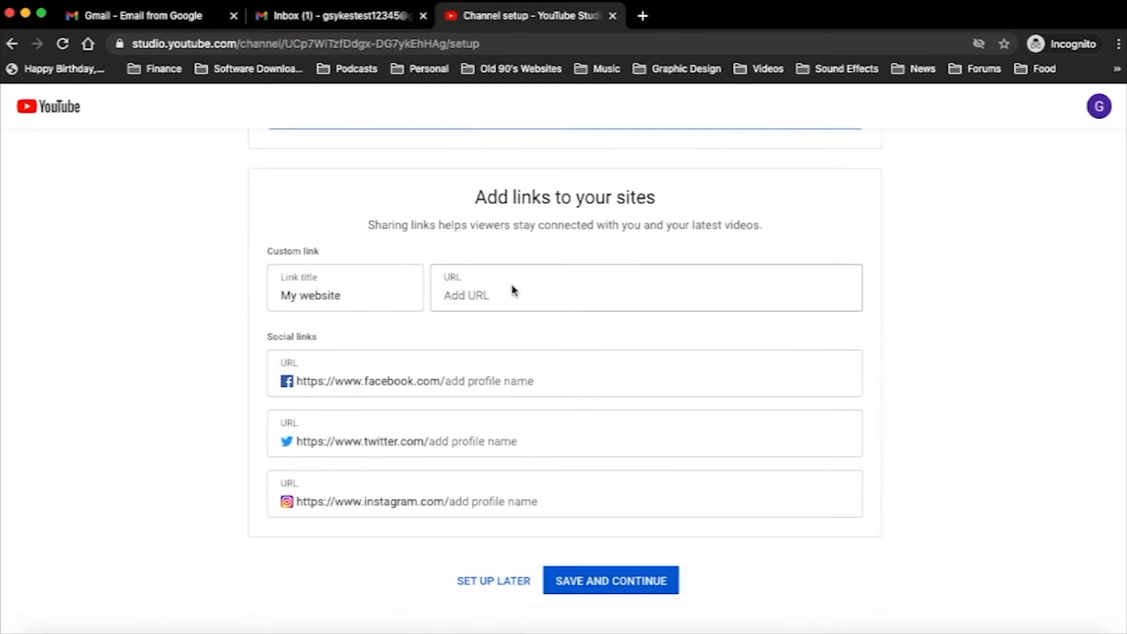
scroll(511, 290, down, 1)
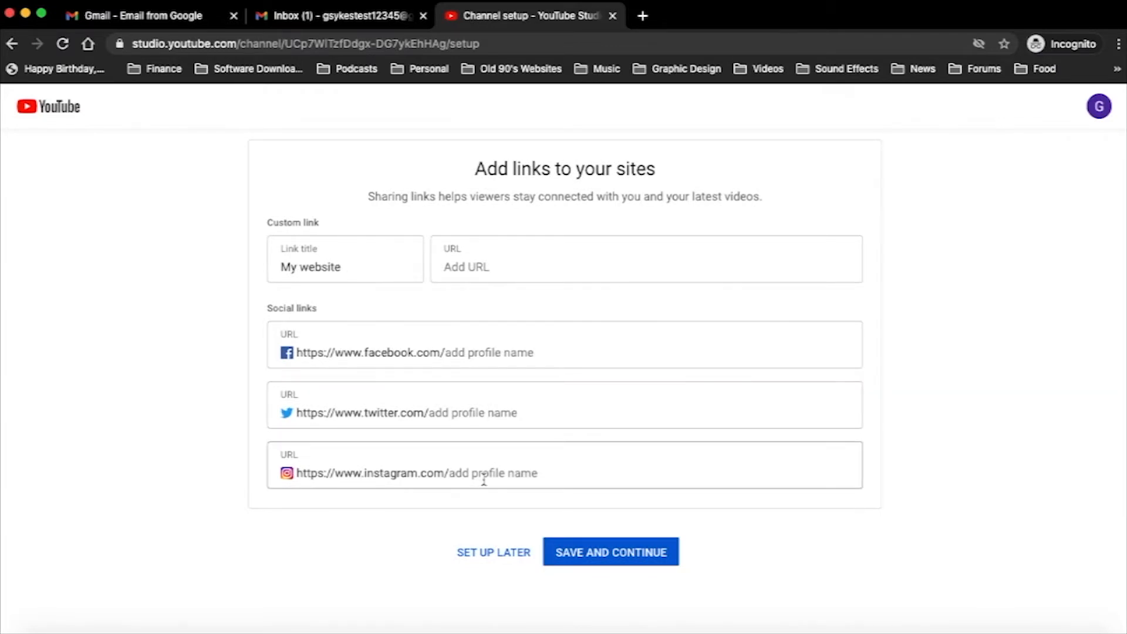
click(587, 556)
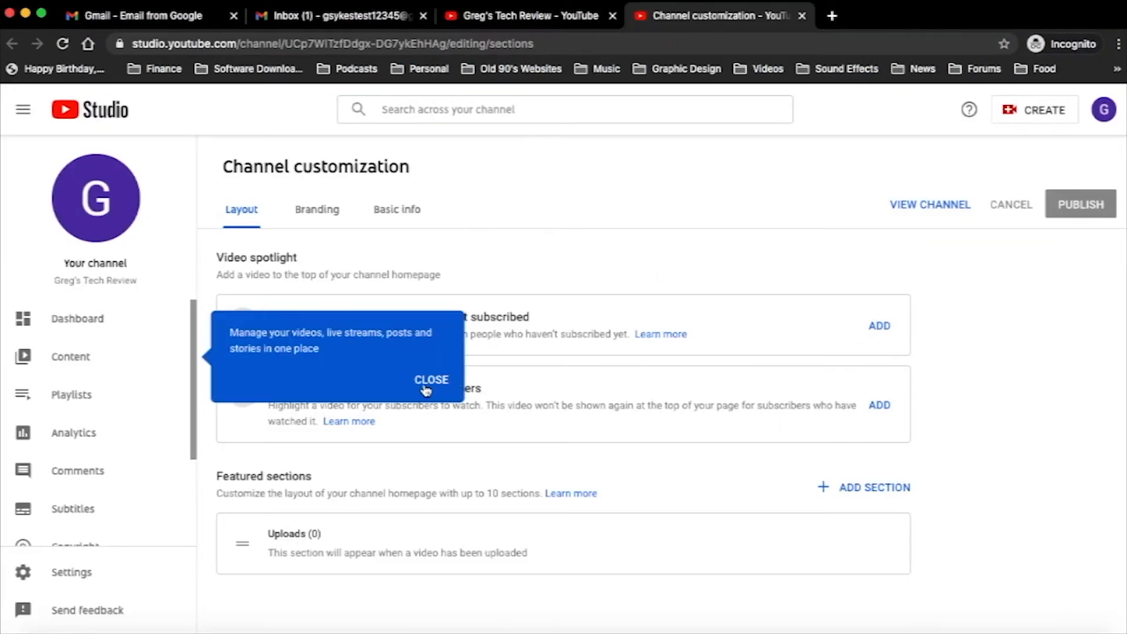
Go to the channel customization Branding settings
click(424, 386)
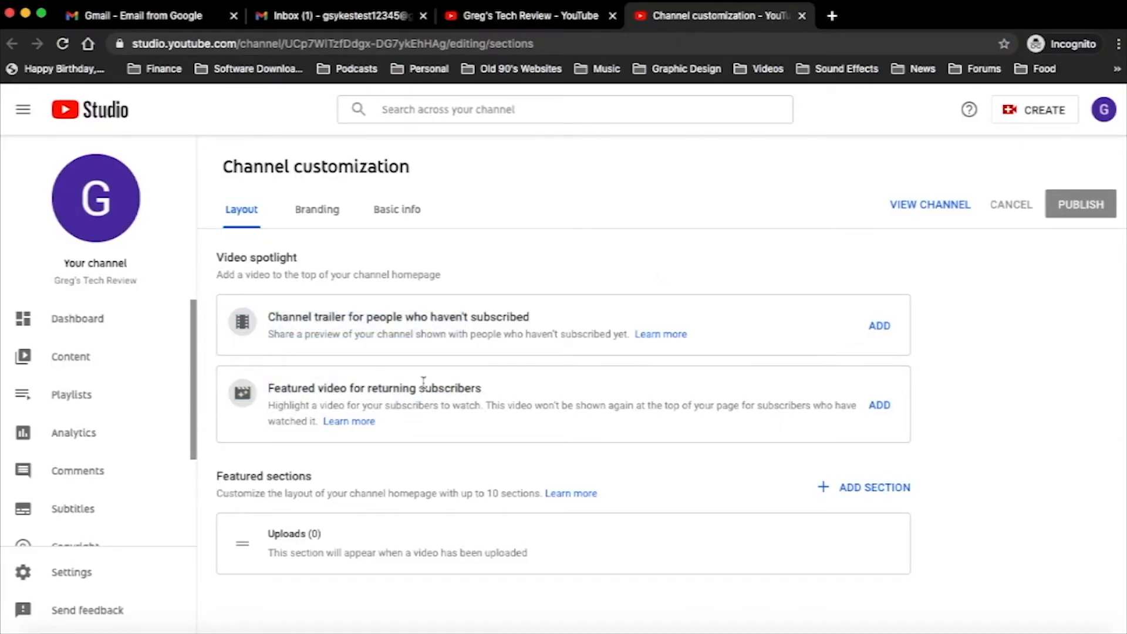
click(322, 221)
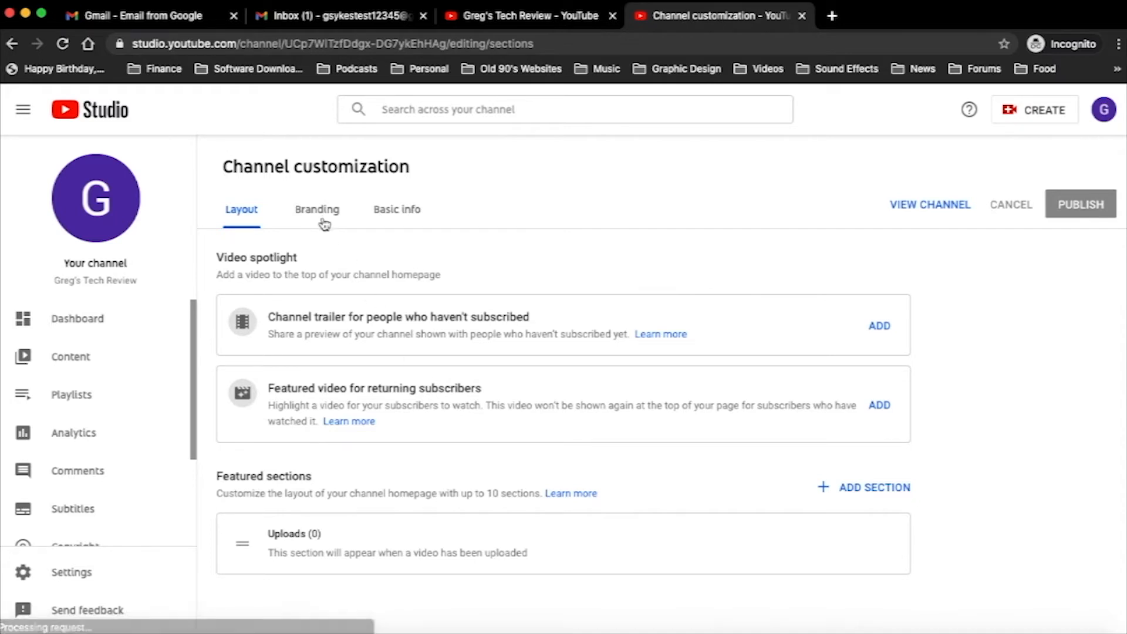
scroll(325, 247, down, 1)
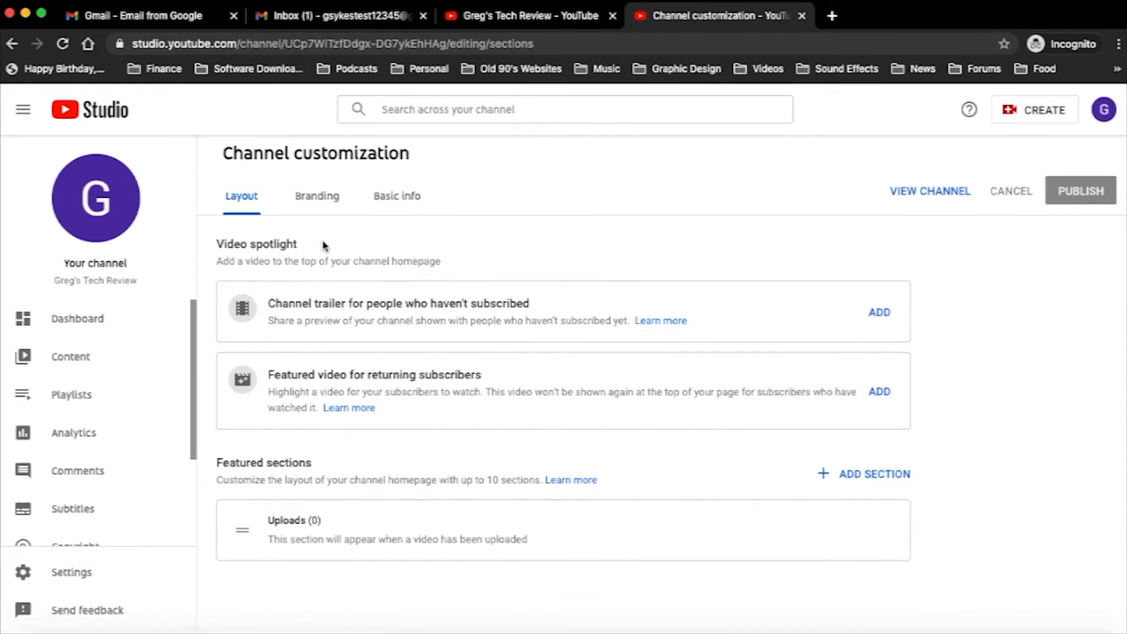
click(332, 204)
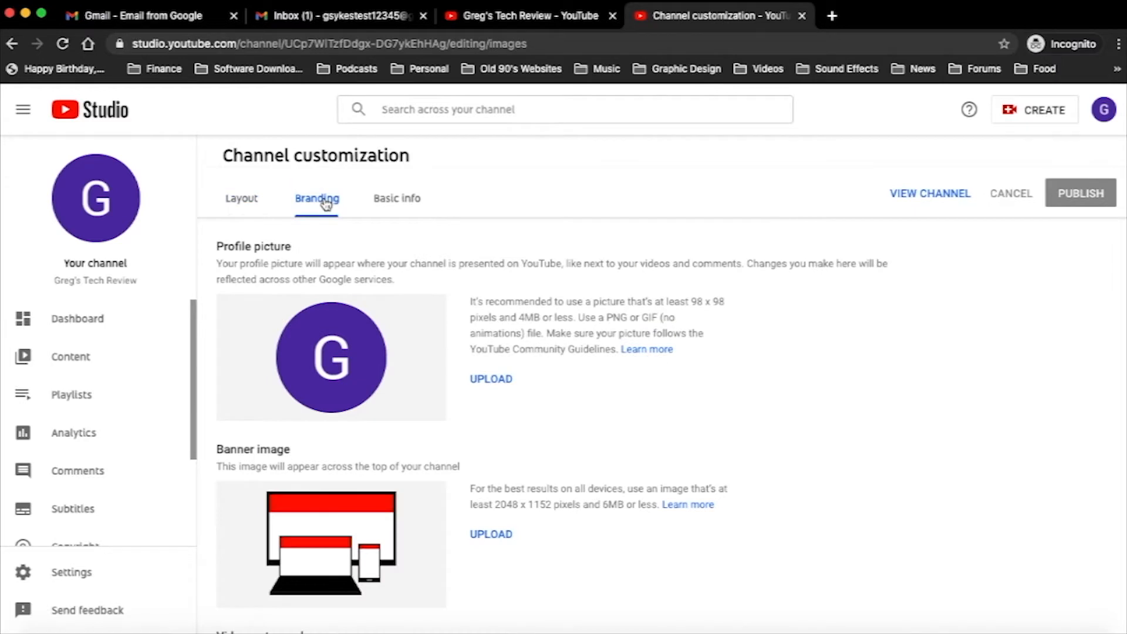
Set Greg_off_white_small.png from Example Site as the profile picture
click(491, 379)
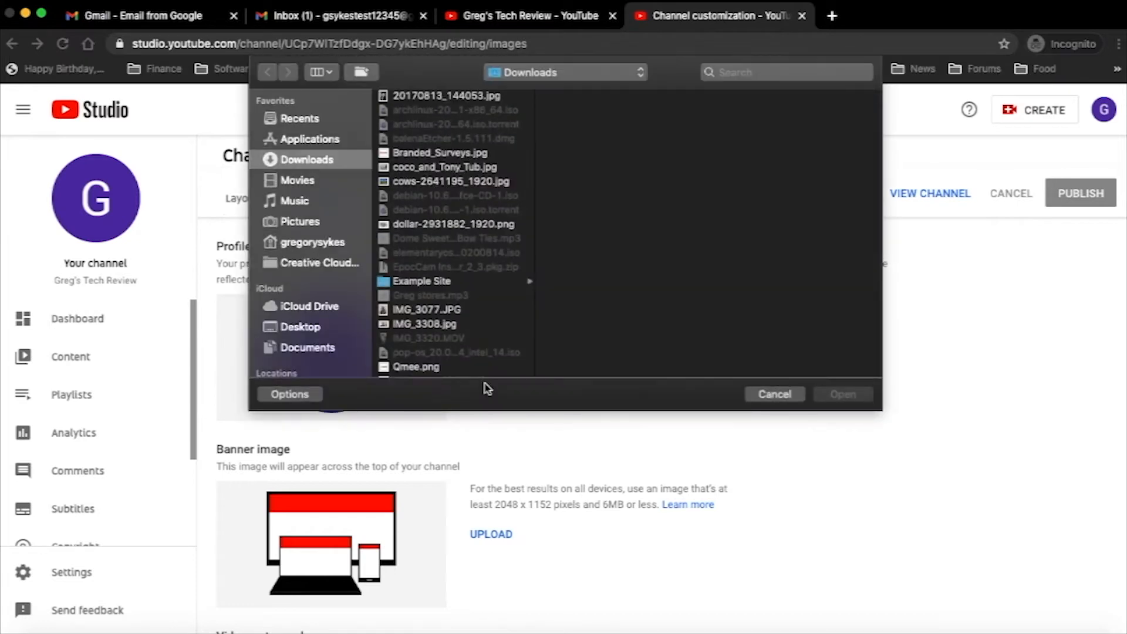
click(425, 285)
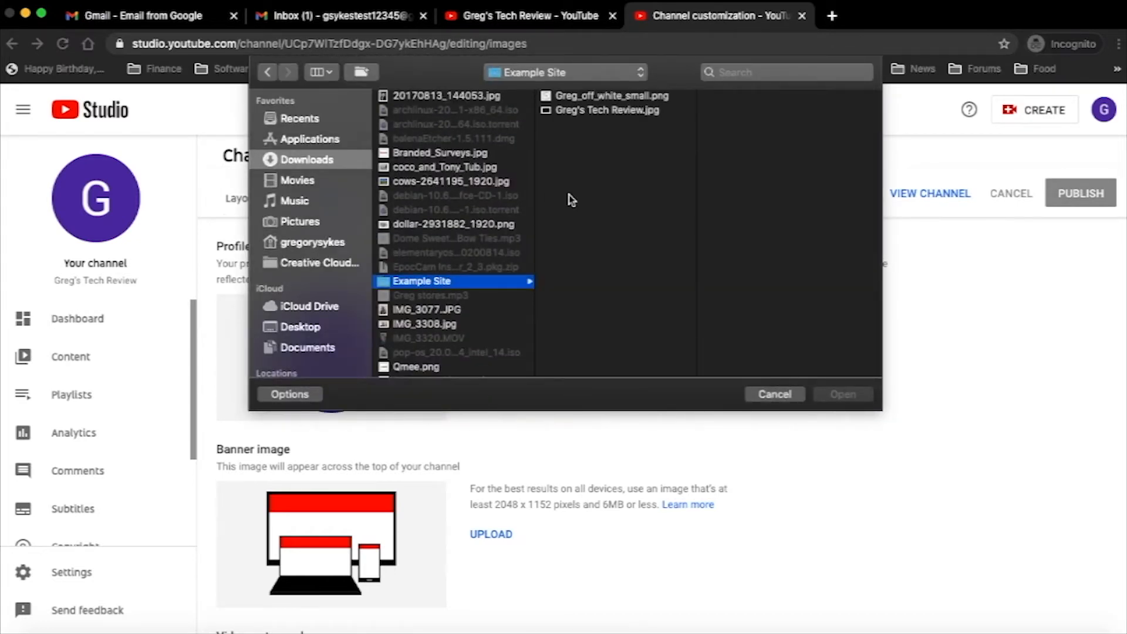
click(602, 97)
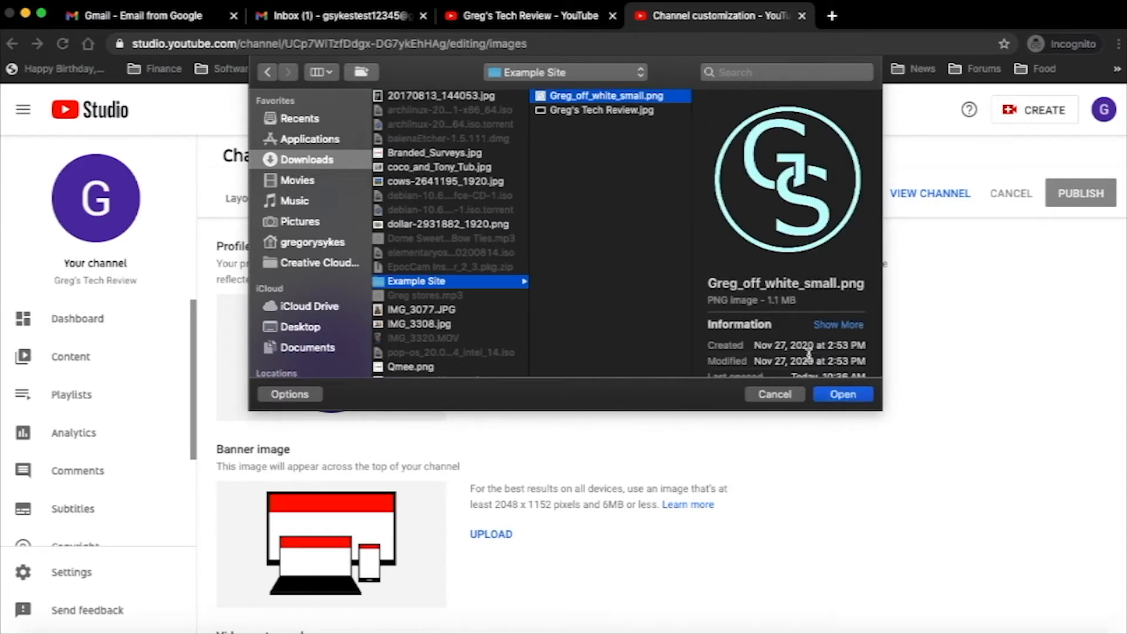
click(832, 395)
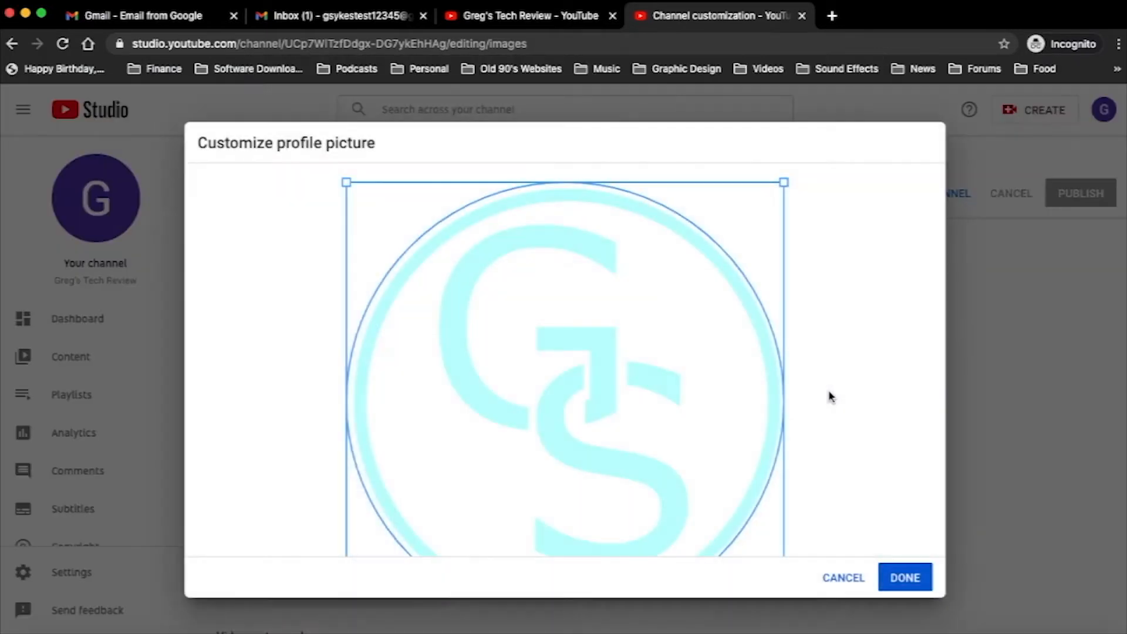
click(906, 578)
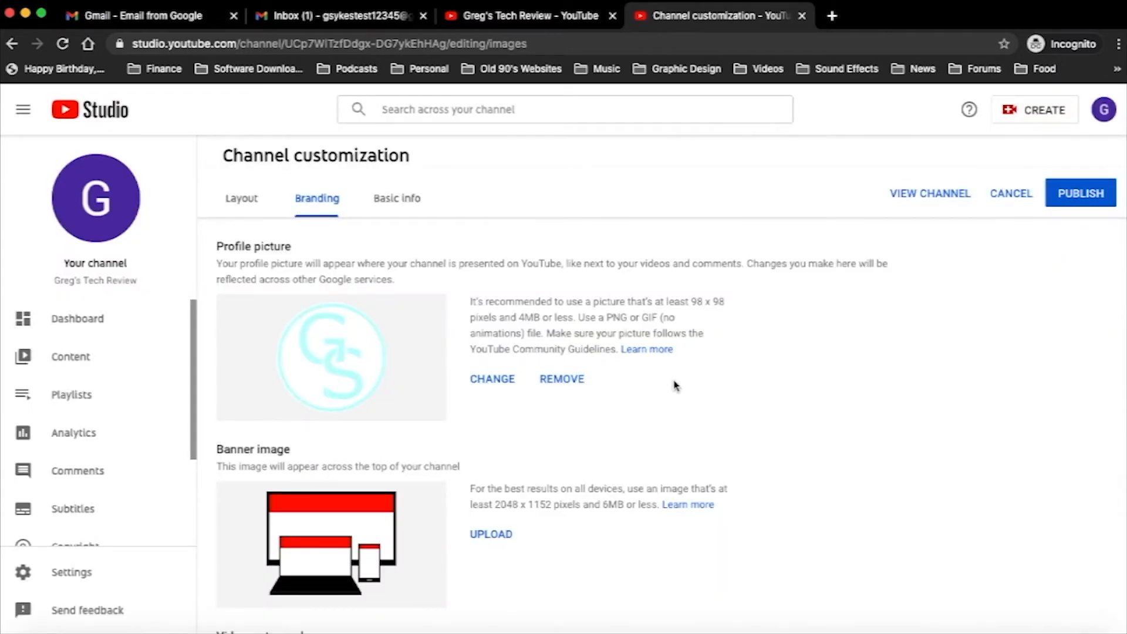
scroll(674, 386, down, 2)
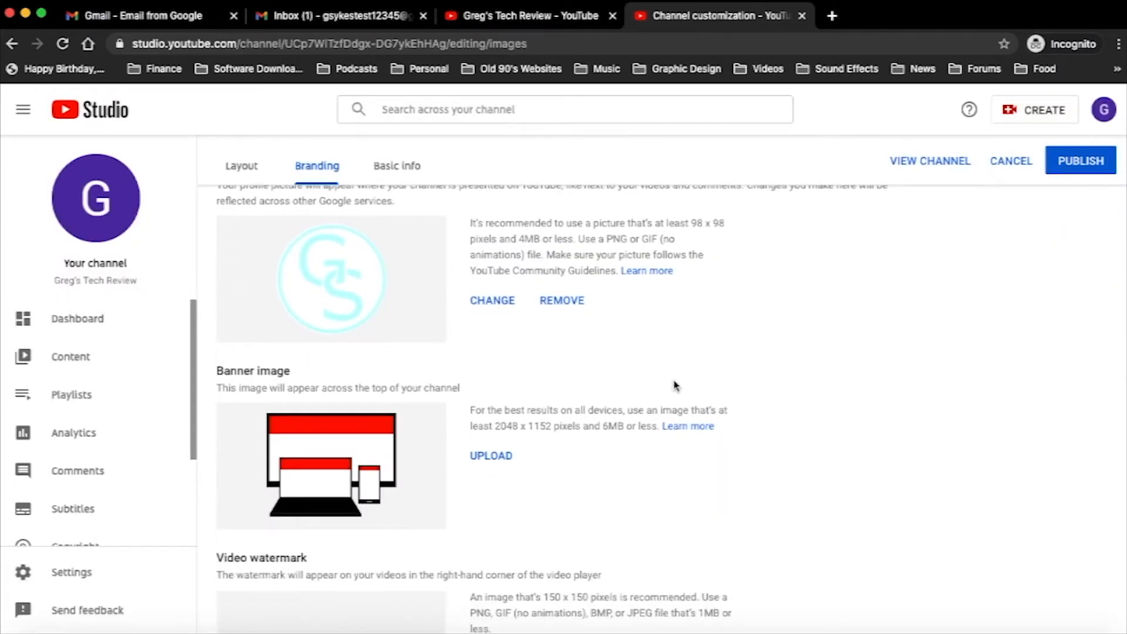
click(479, 459)
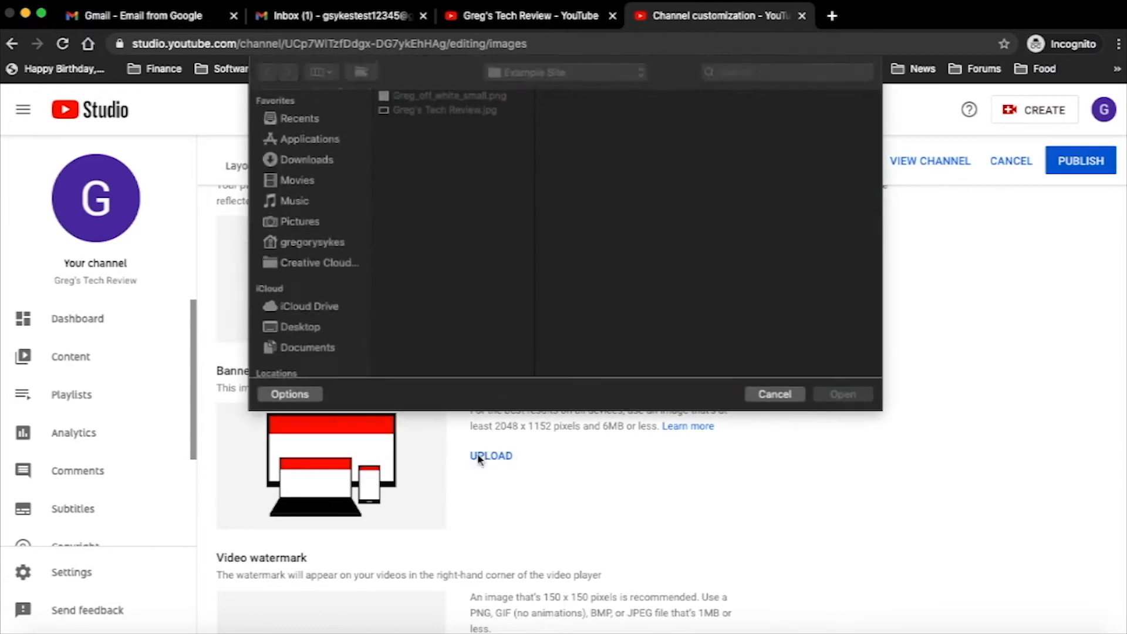
Set Greg's Tech Review.jpg as the full-image banner and publish the branding
click(432, 112)
click(843, 395)
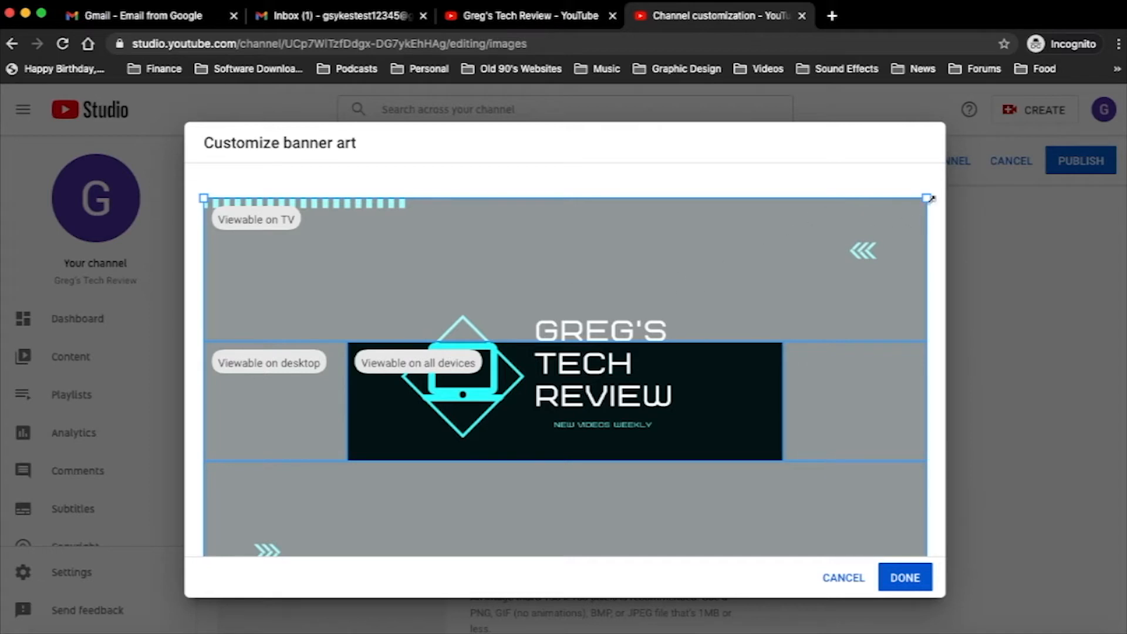
drag(910, 218, 931, 199)
click(905, 578)
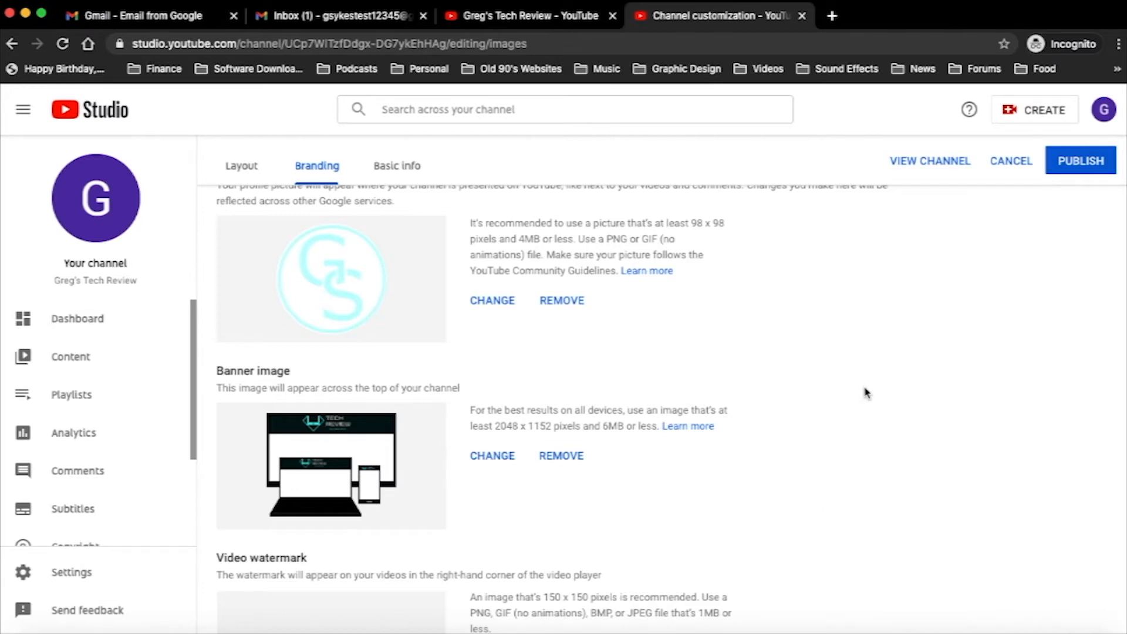
click(1069, 161)
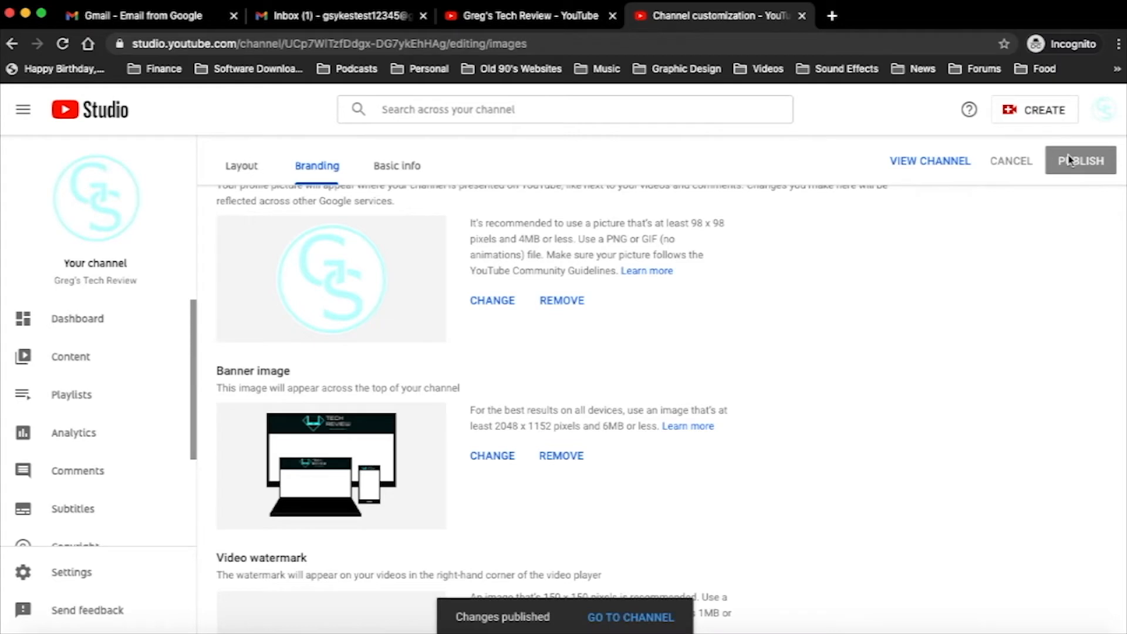
Check the live channel page for the TECH REVIEW banner and GS logo, then close it
click(908, 163)
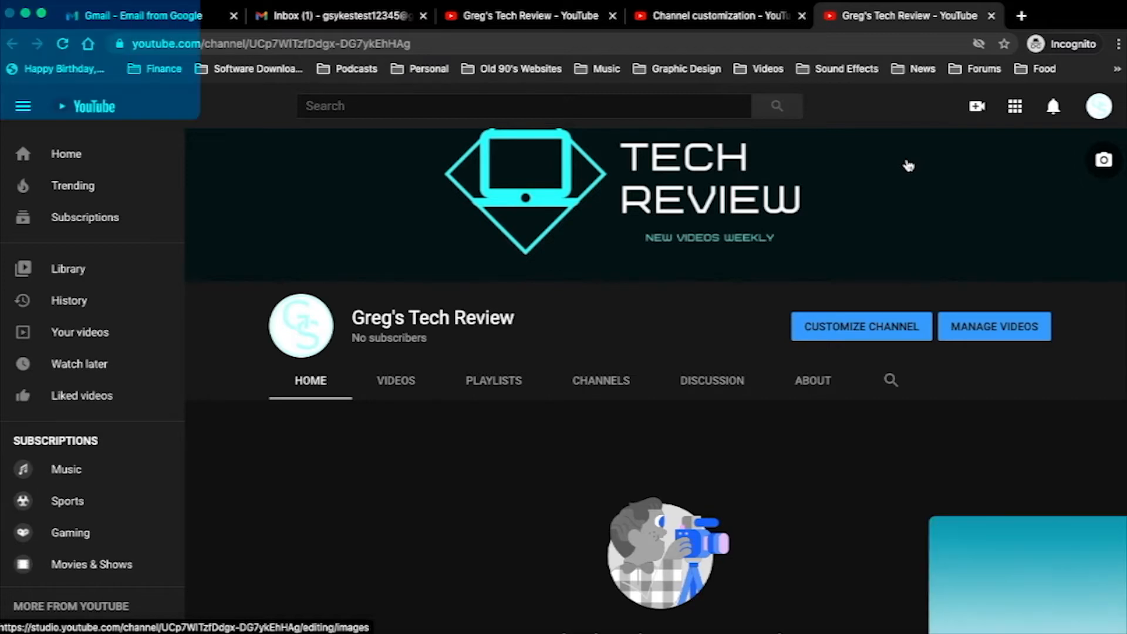
key(super+w)
Publish GREGBRAND.png as the video watermark and reopen the channel page
click(492, 560)
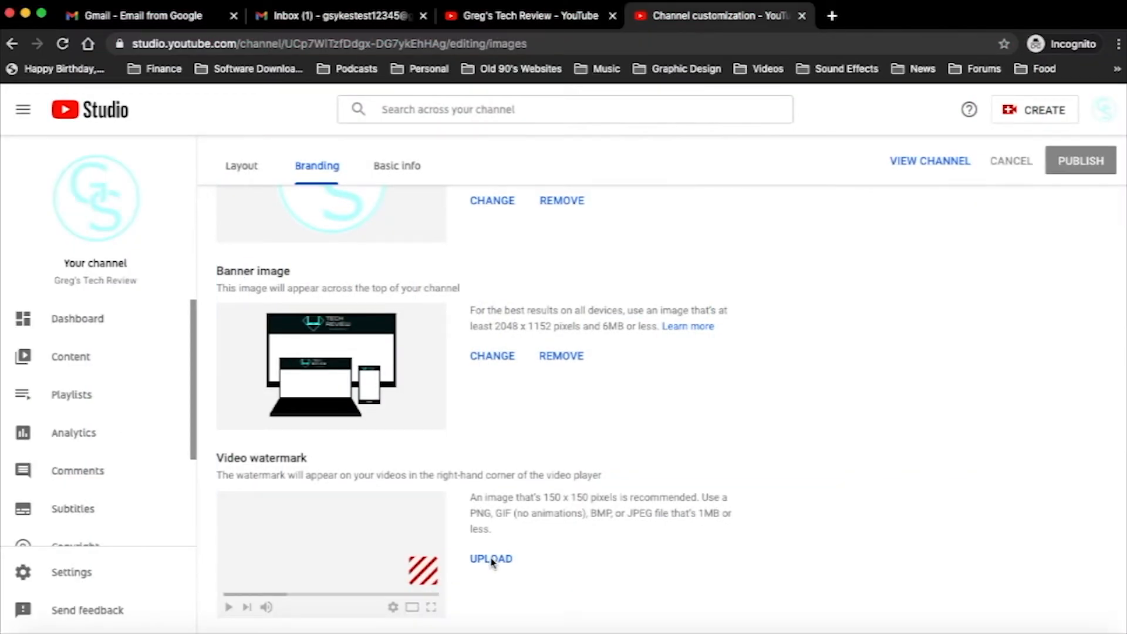
click(487, 561)
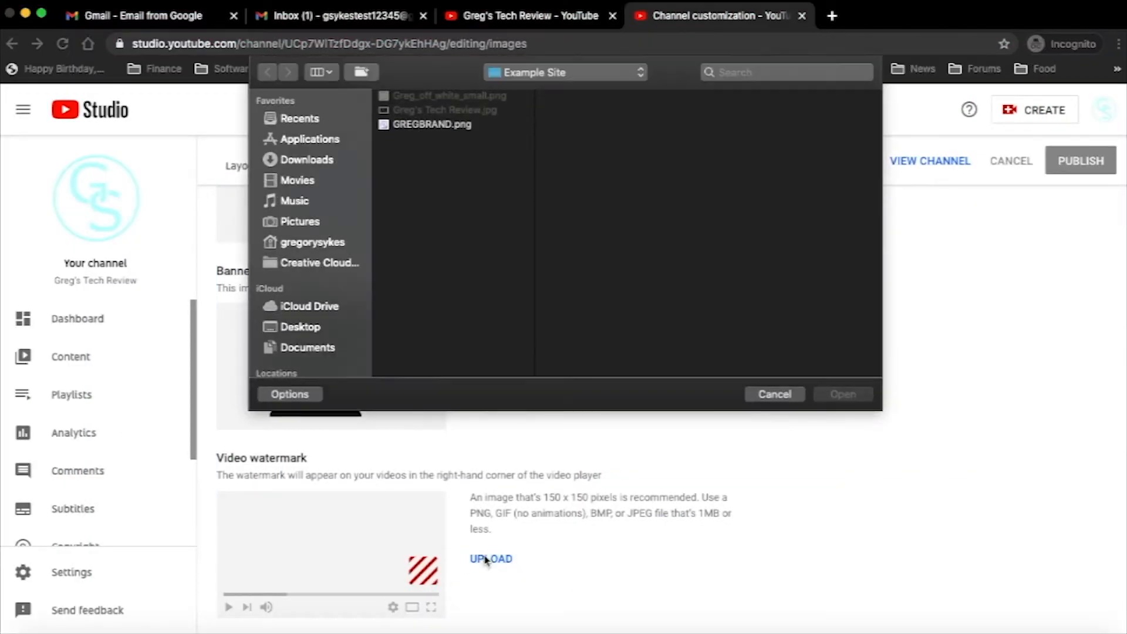
click(453, 127)
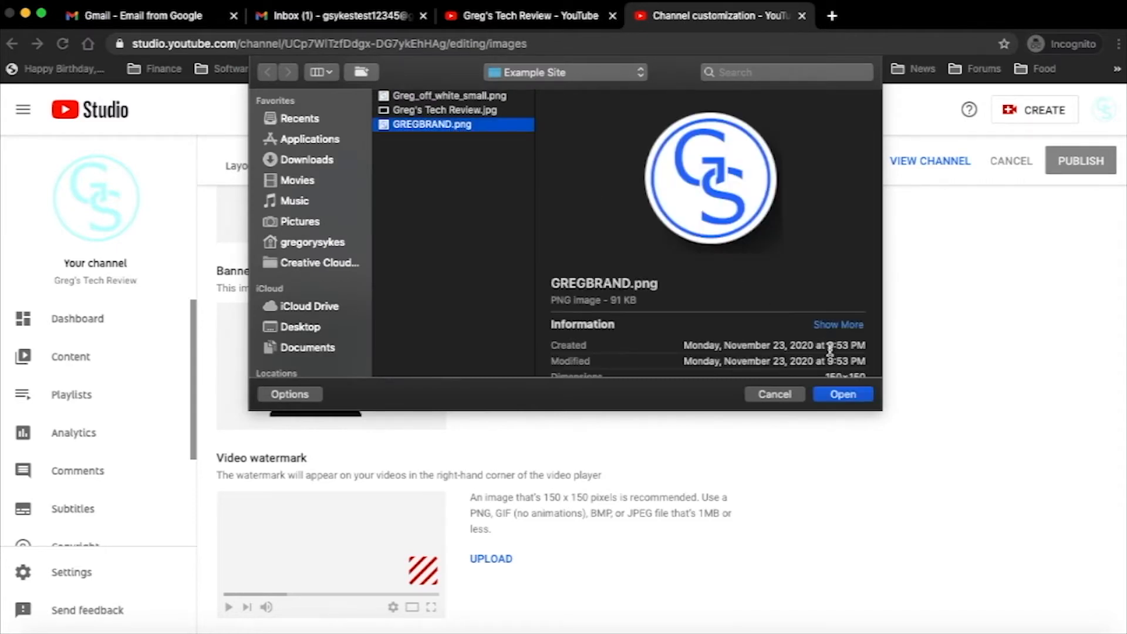
click(849, 395)
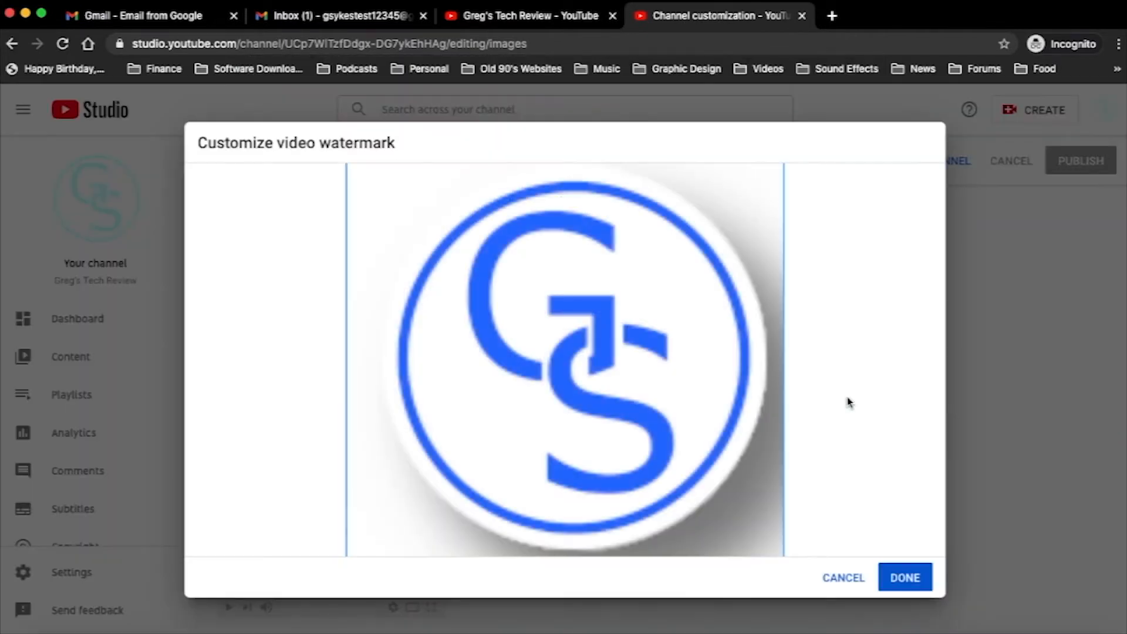
click(909, 578)
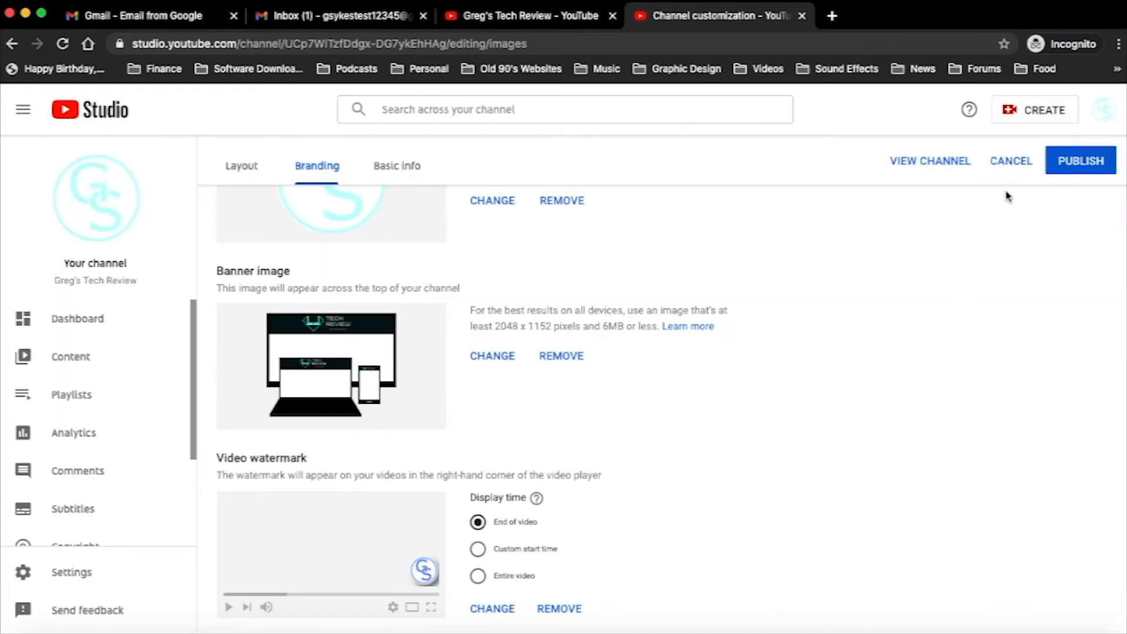
click(1069, 162)
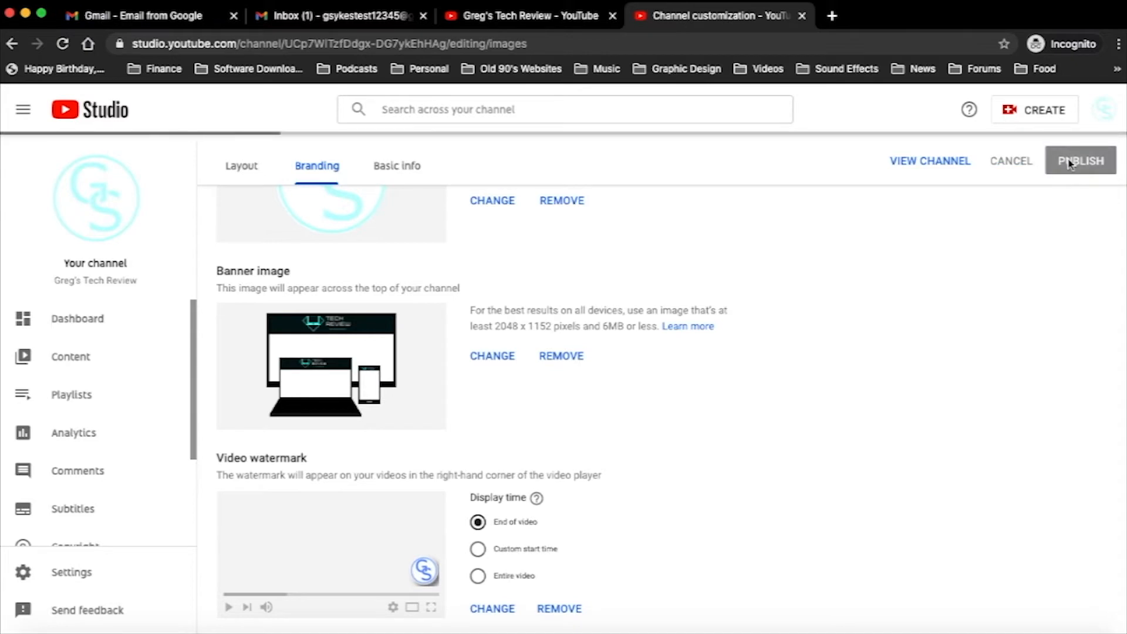
click(929, 162)
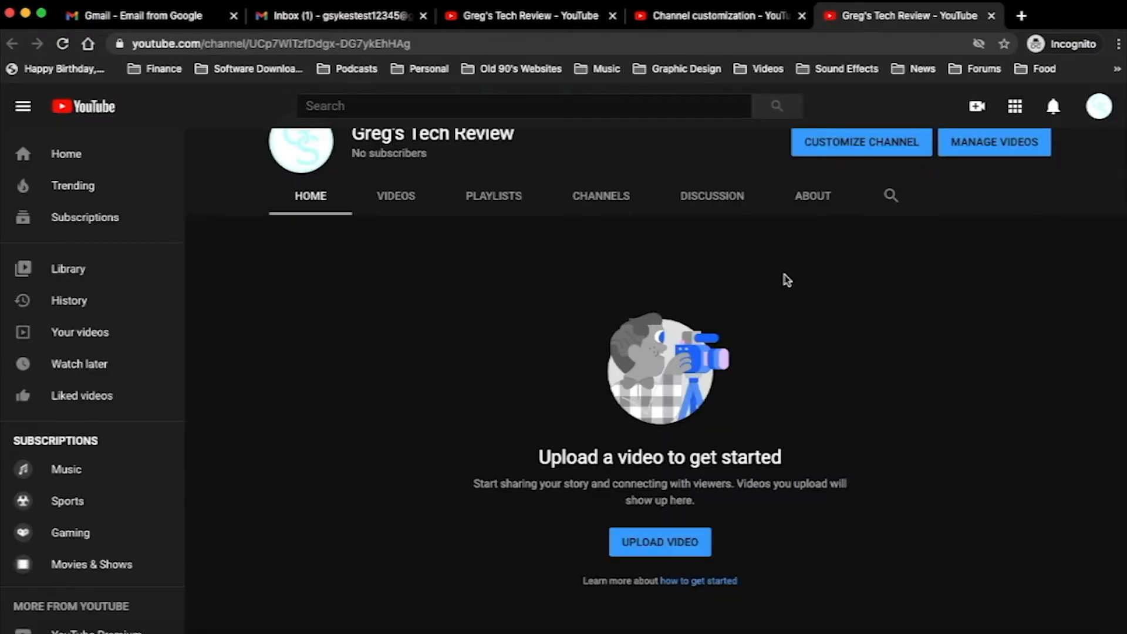
Upload Country Sayings #2.mp4 from the Movies folder as a new video
click(660, 543)
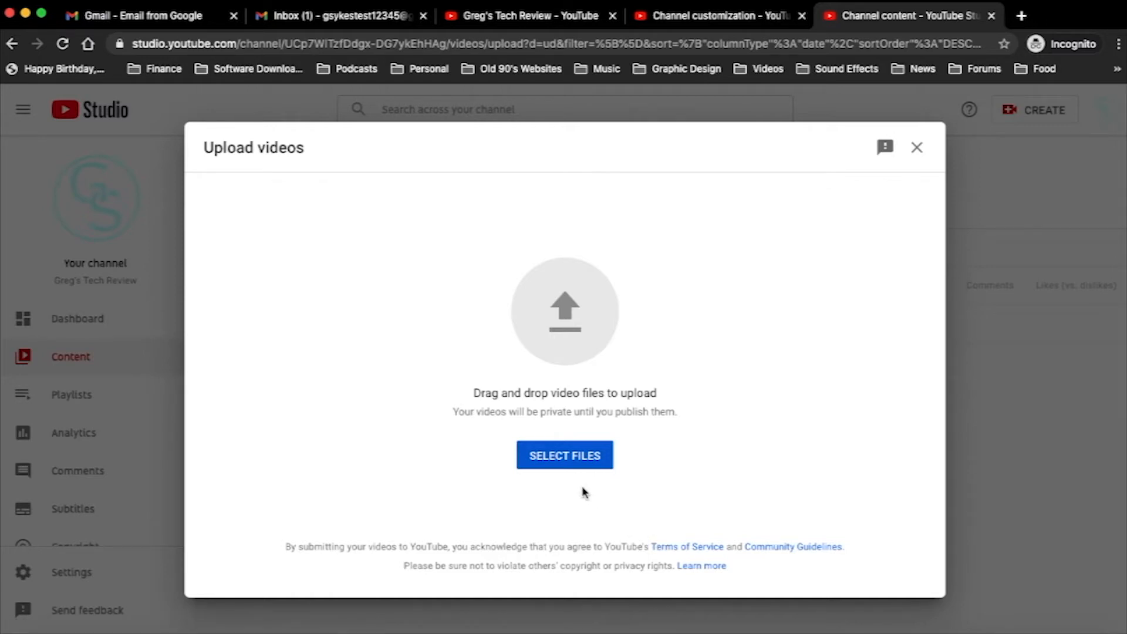
click(561, 463)
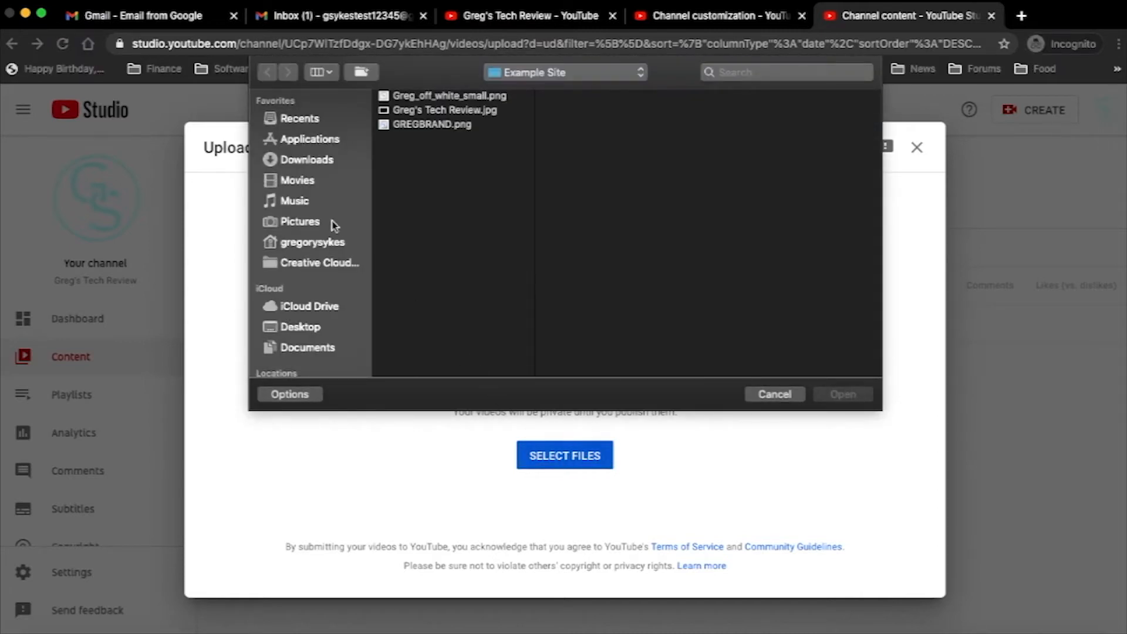
click(297, 182)
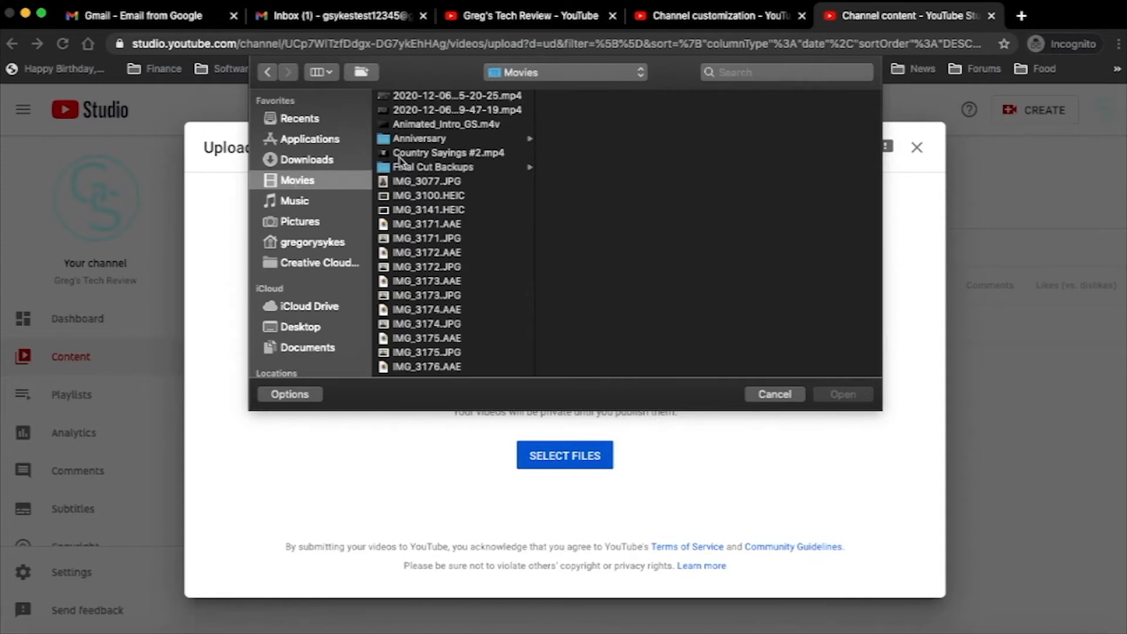
click(422, 155)
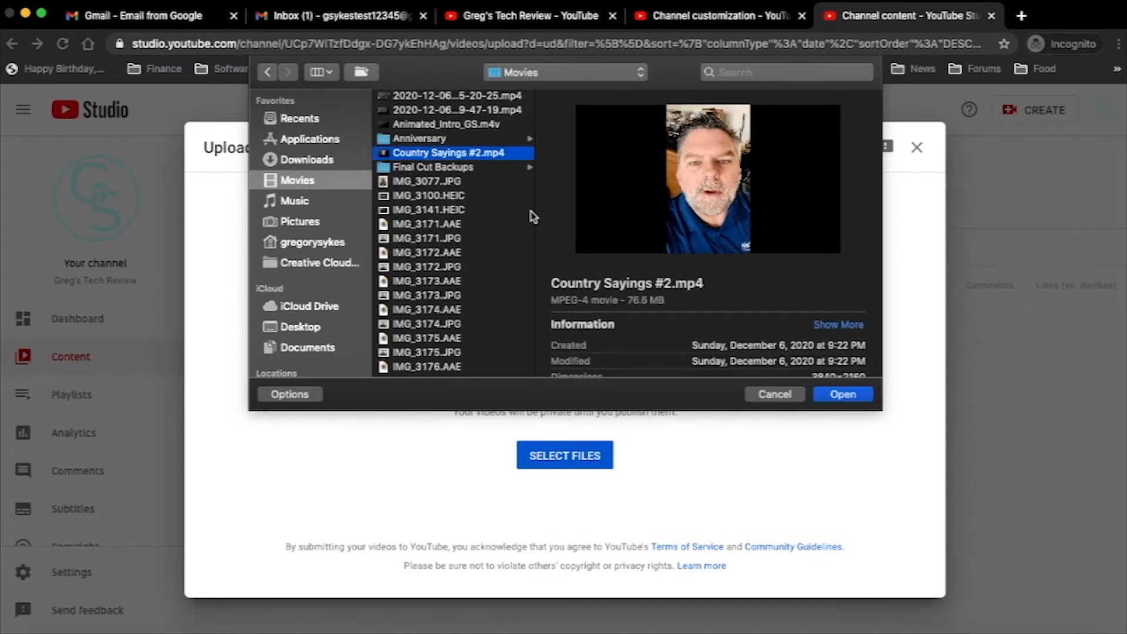
click(843, 395)
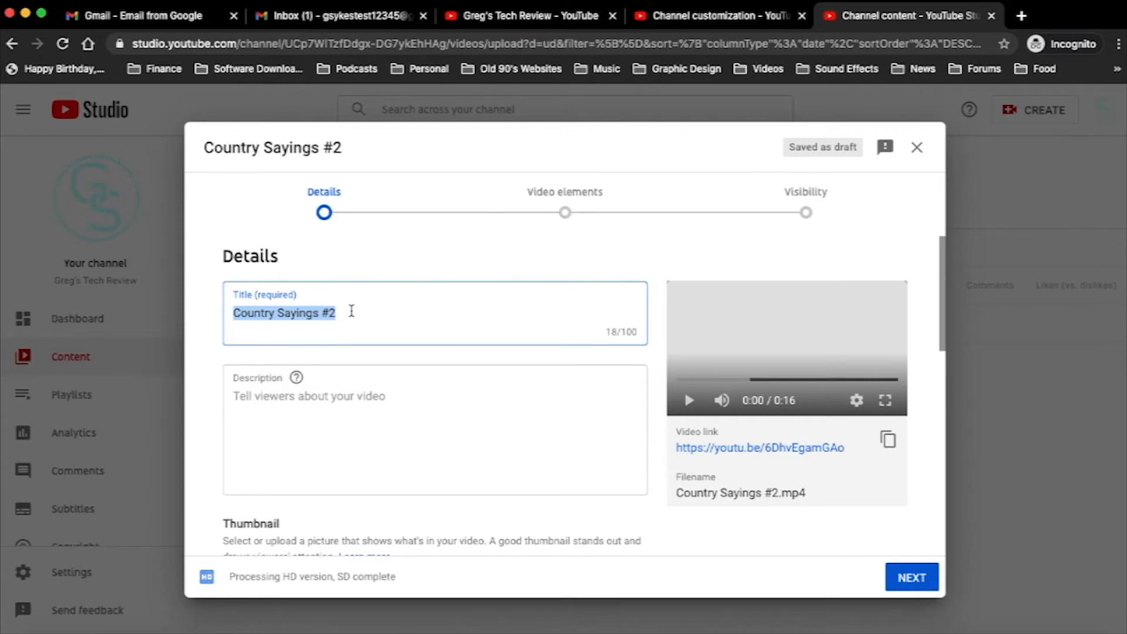
Retitle the video 'Awesome Title Here! #Hashtags' and describe it 'Awesome Description Here'
click(351, 311)
drag(351, 311, 220, 311)
text(Awesome )
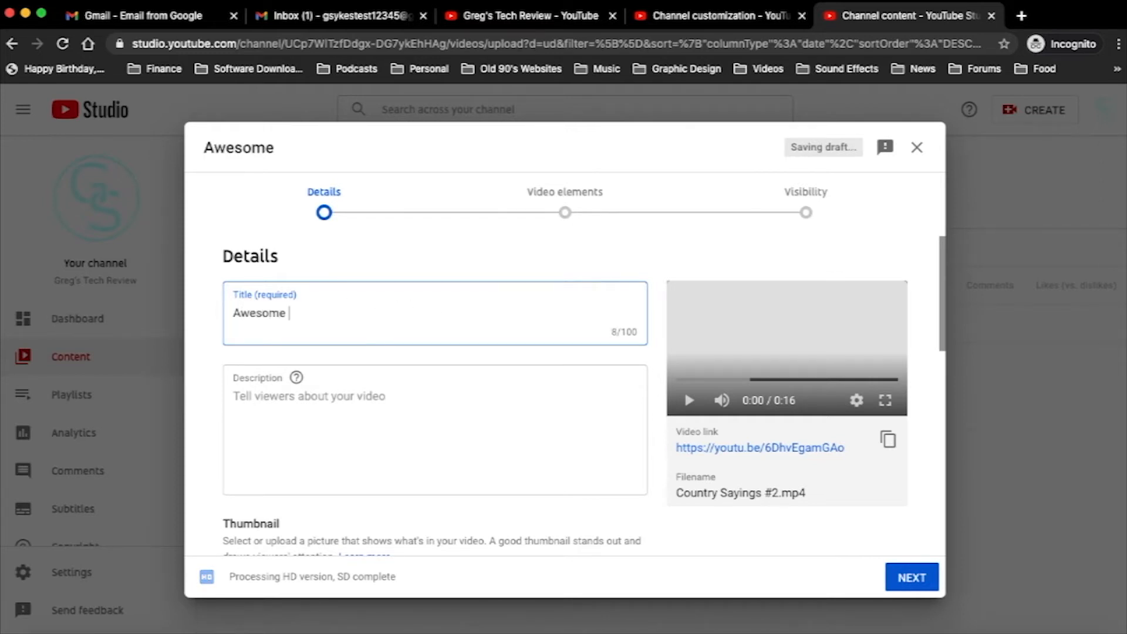
text(Title He)
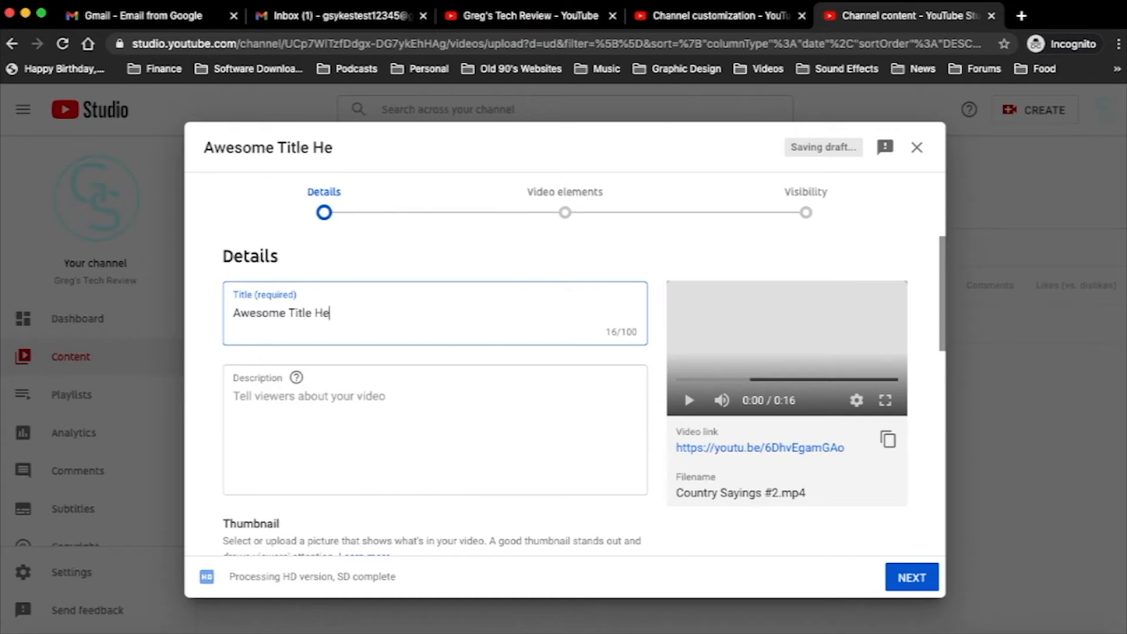
text(re! #Hashtags!)
key(BackSpace)
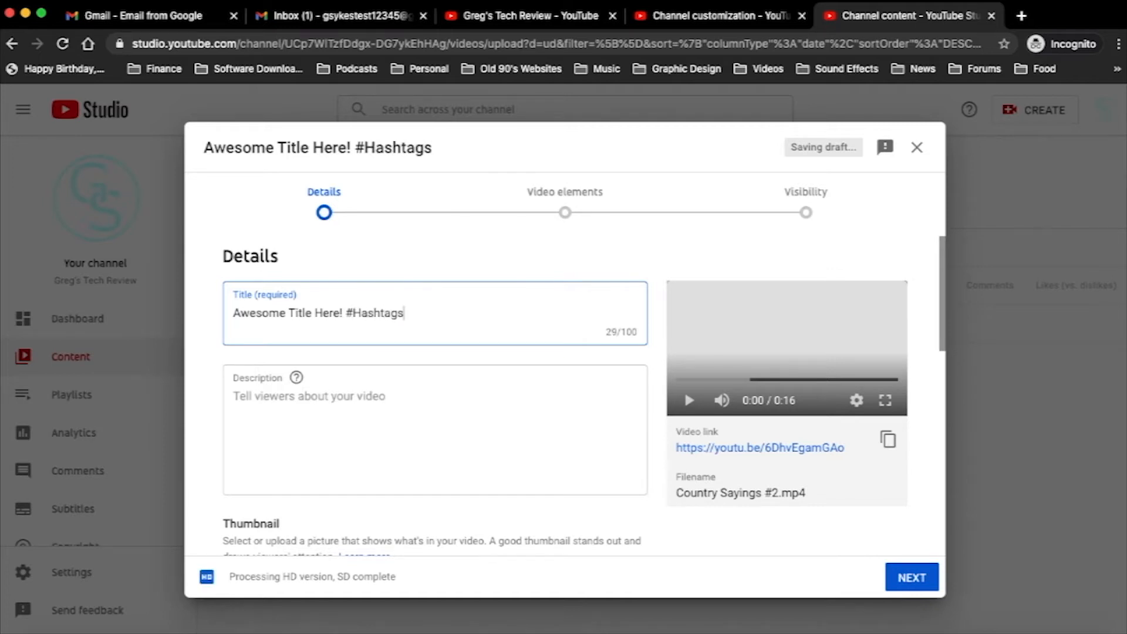
click(253, 412)
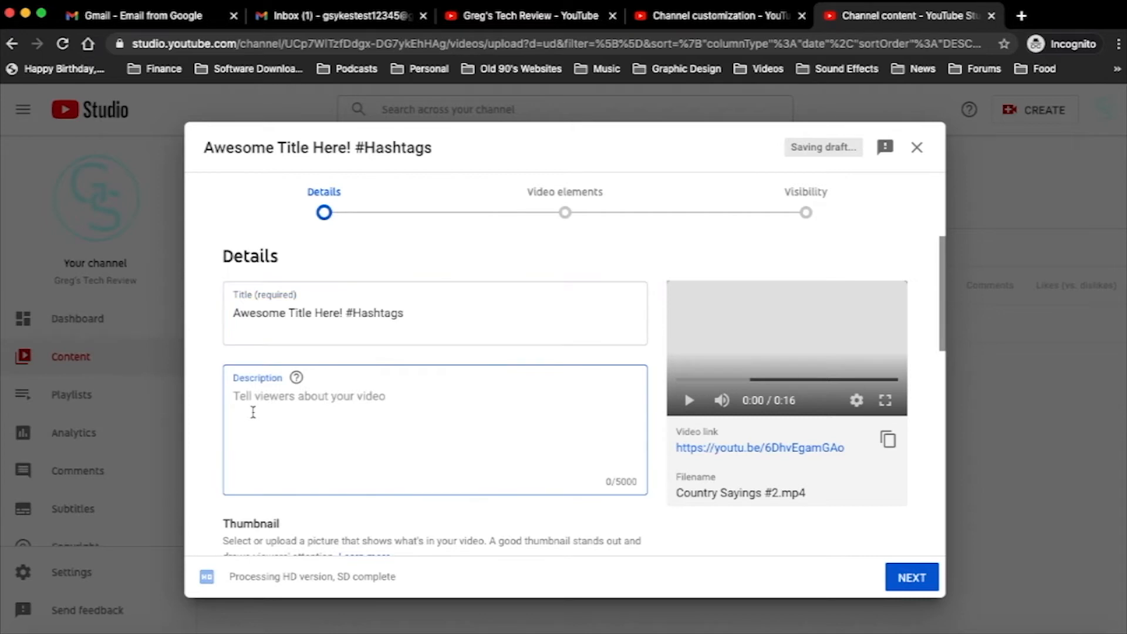
text(Aweso)
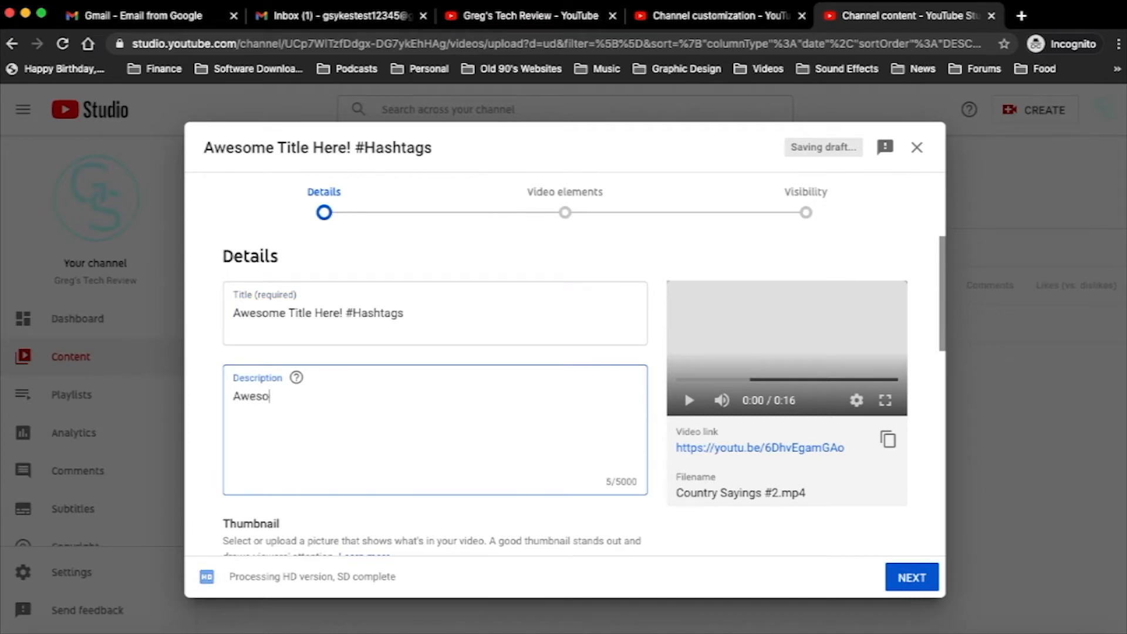
text(me Desc)
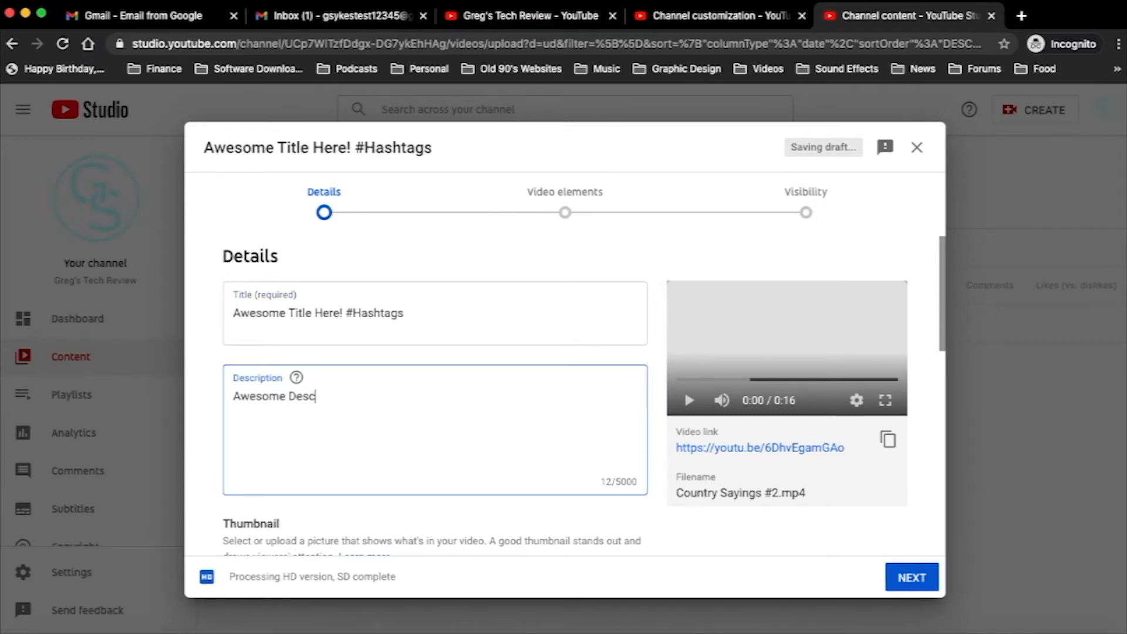
text(ription Here)
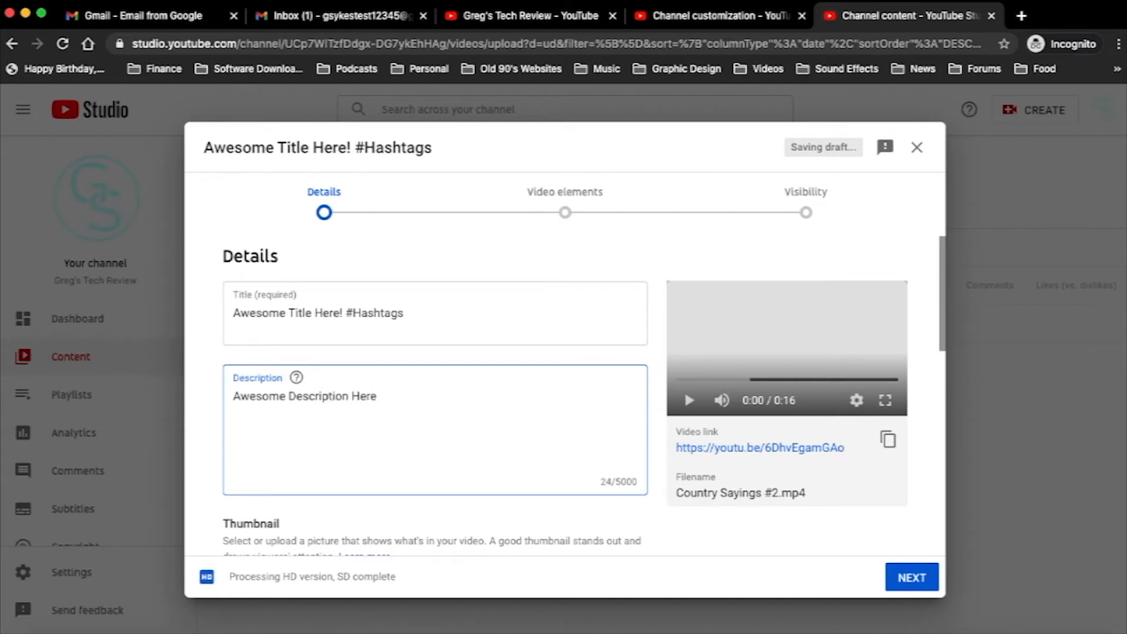
scroll(563, 411, down, 5)
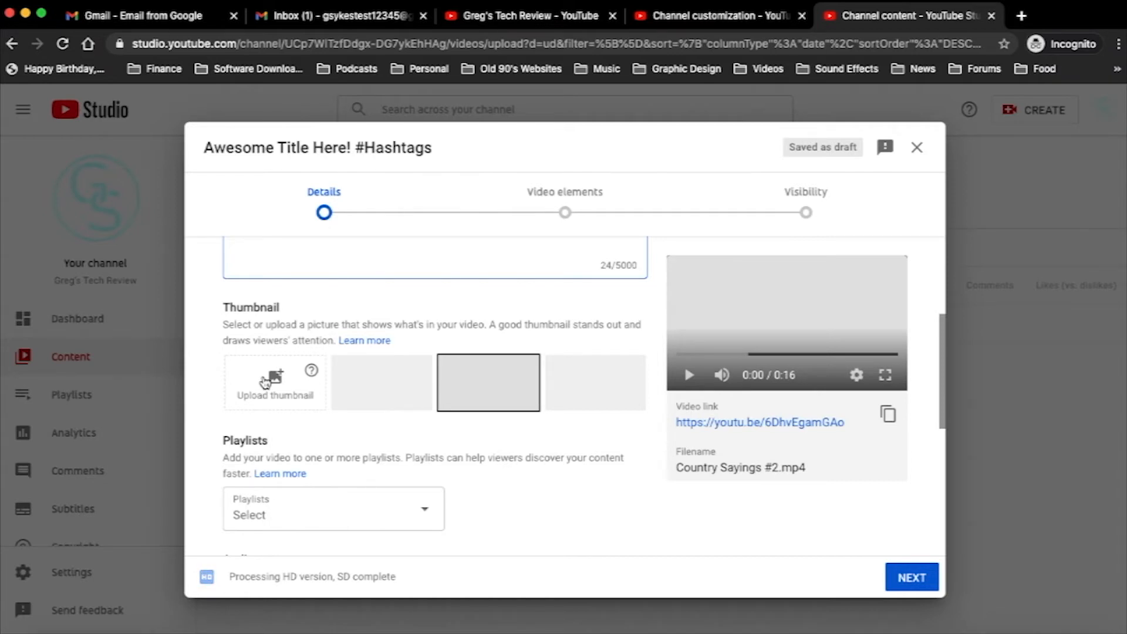
click(265, 382)
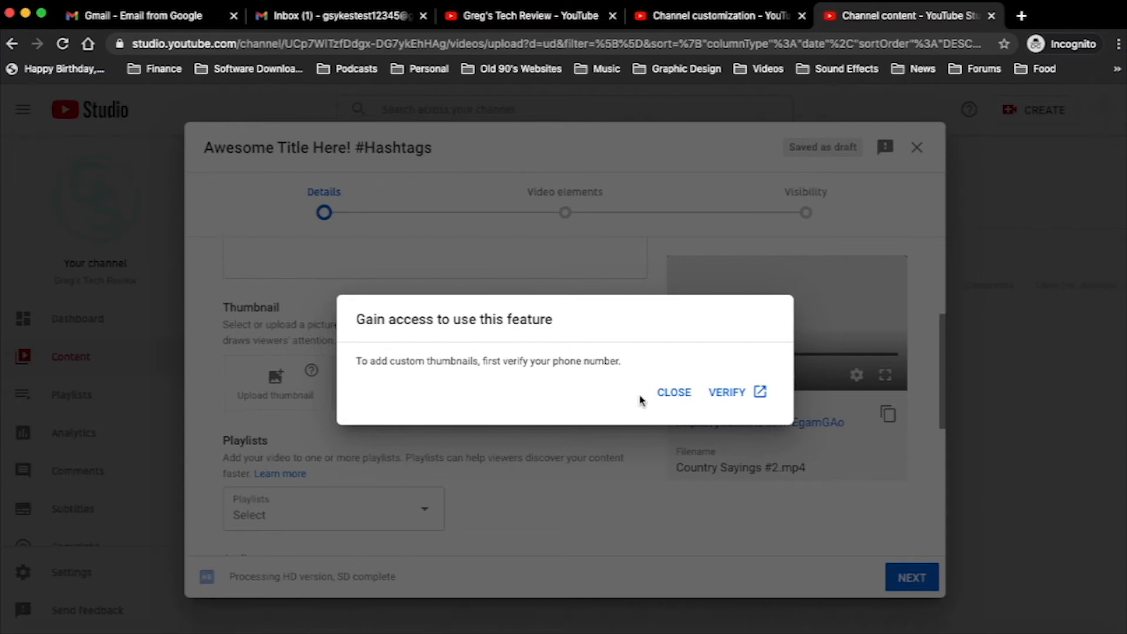
click(671, 393)
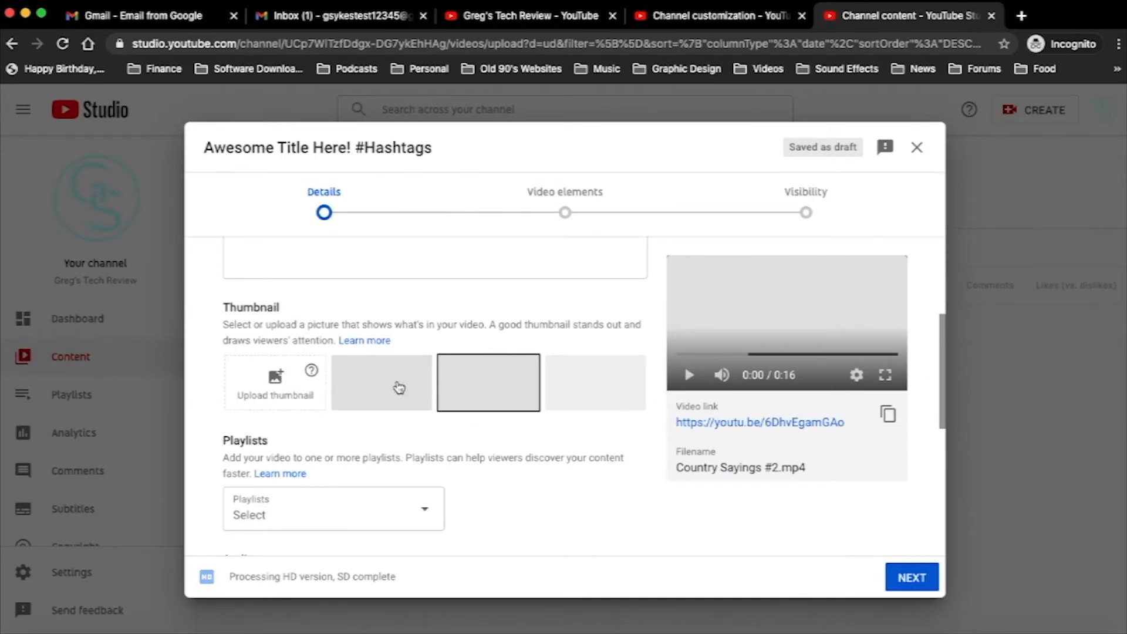
scroll(399, 387, down, 5)
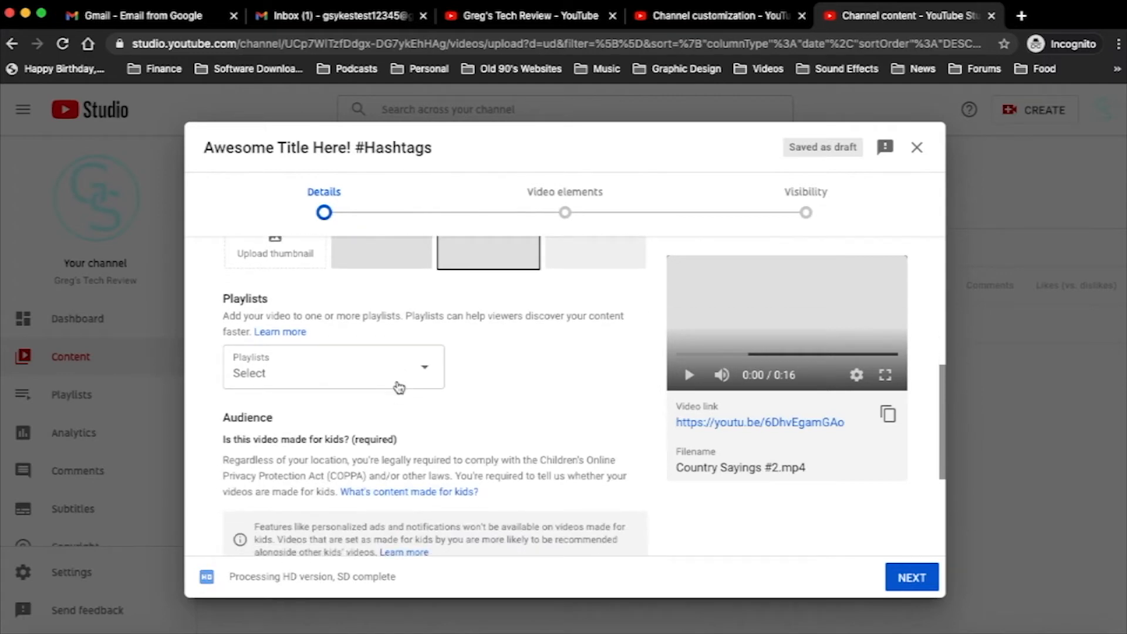
Create a new playlist named 'Playlist Number One' and add the video to it
click(399, 387)
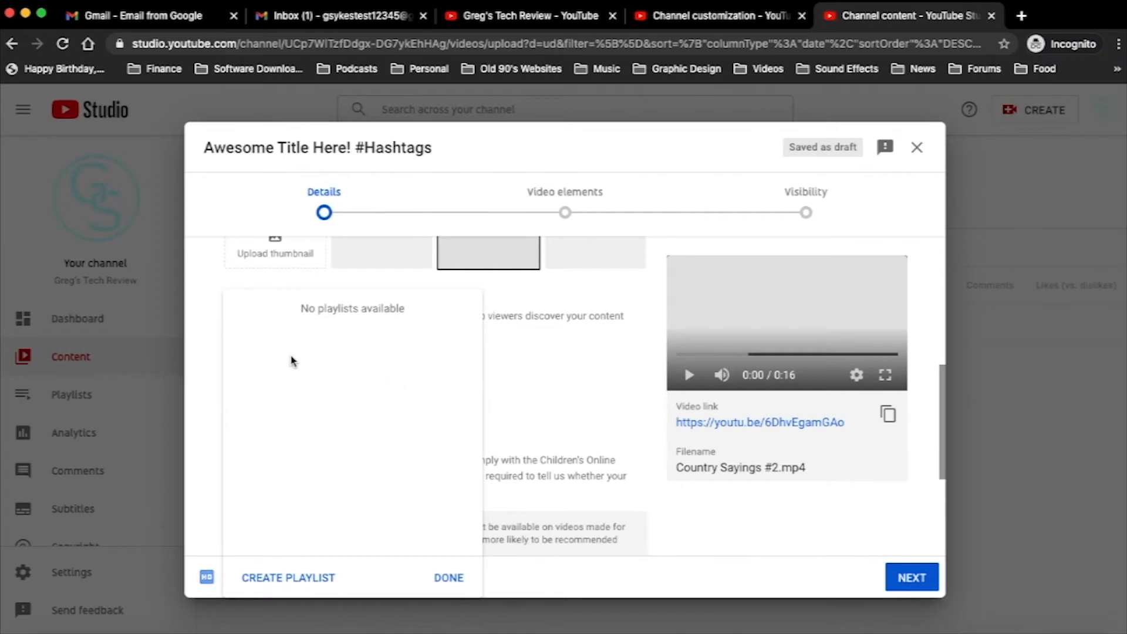
click(294, 576)
text(P)
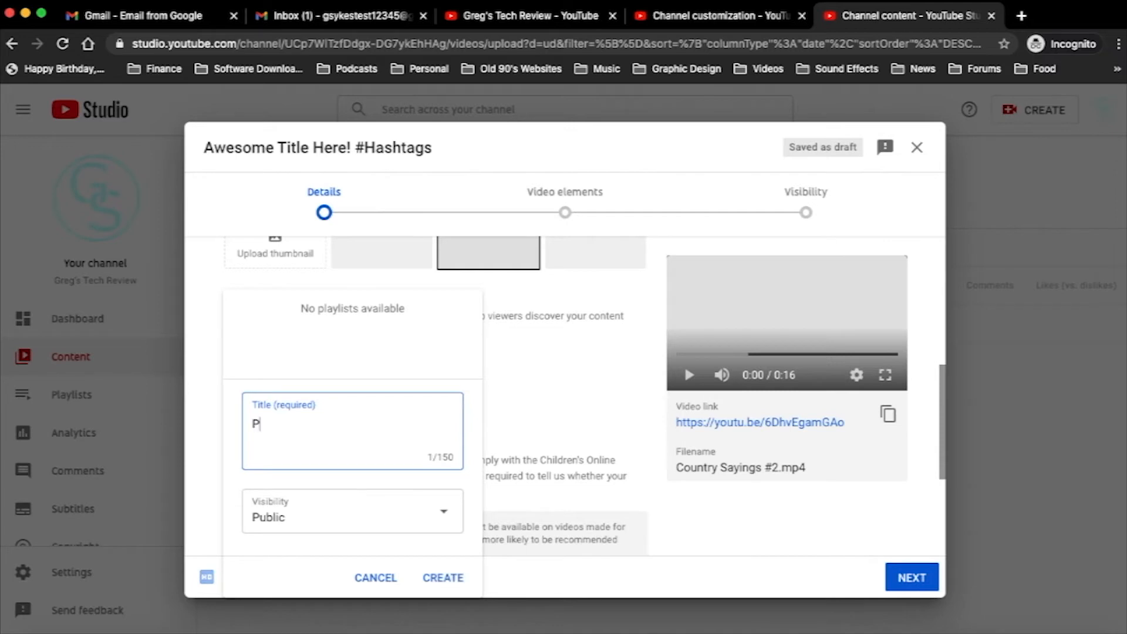
text(laylist Number One)
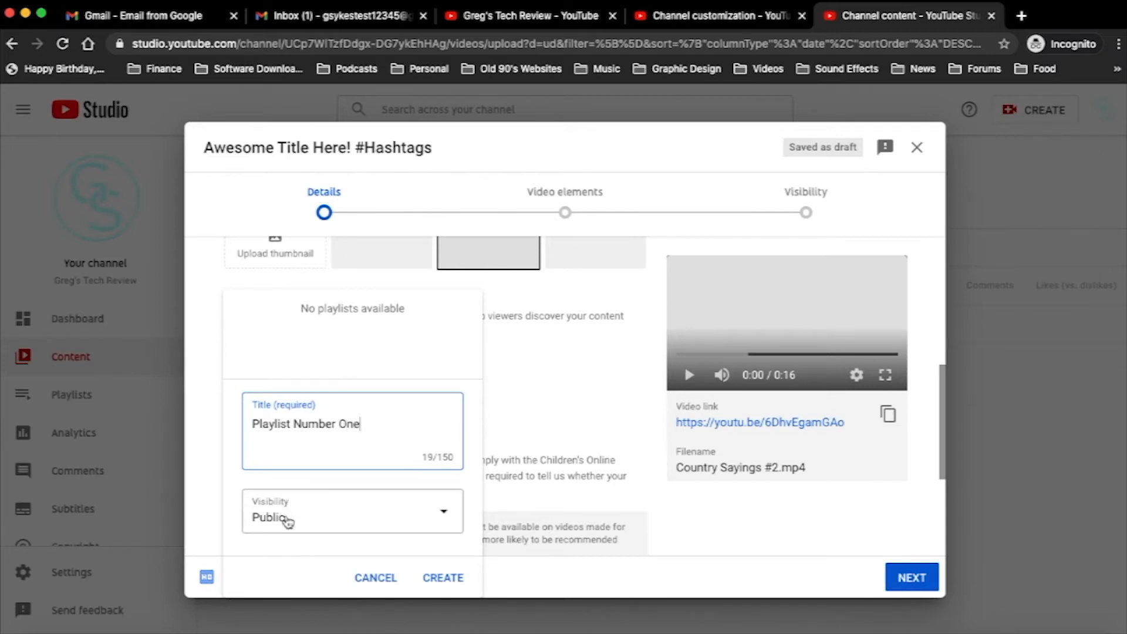
click(428, 579)
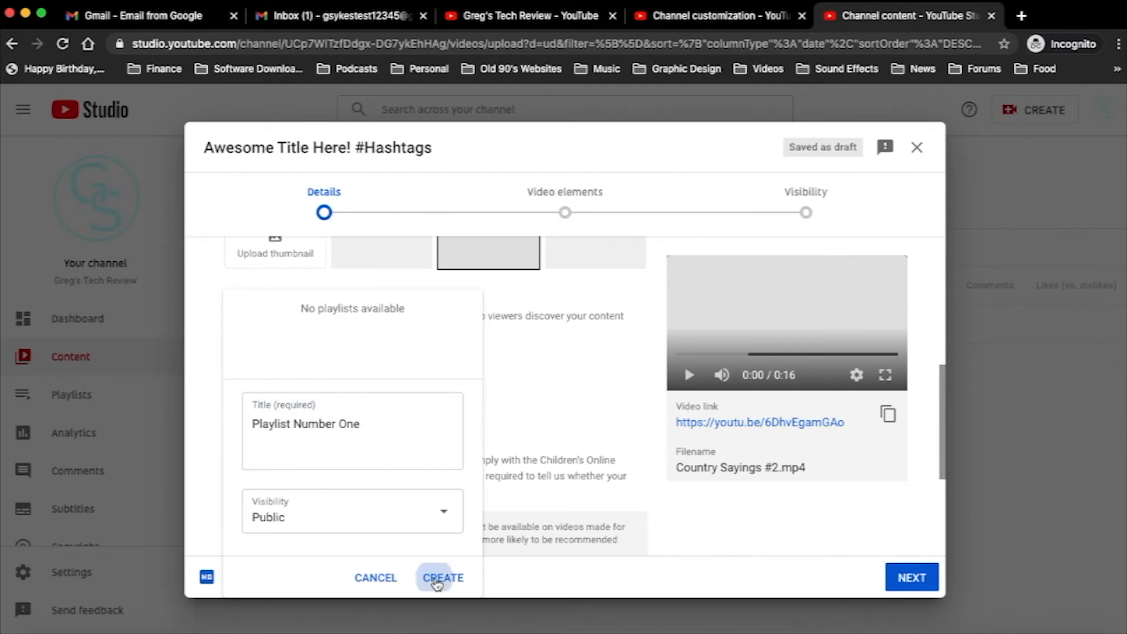
click(249, 309)
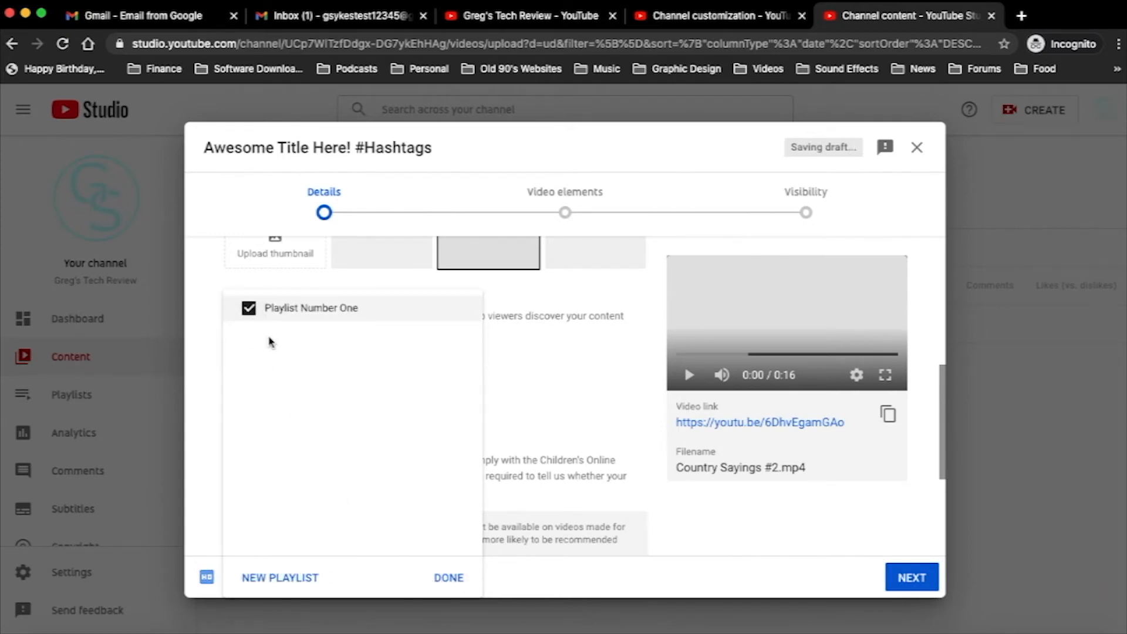
click(449, 579)
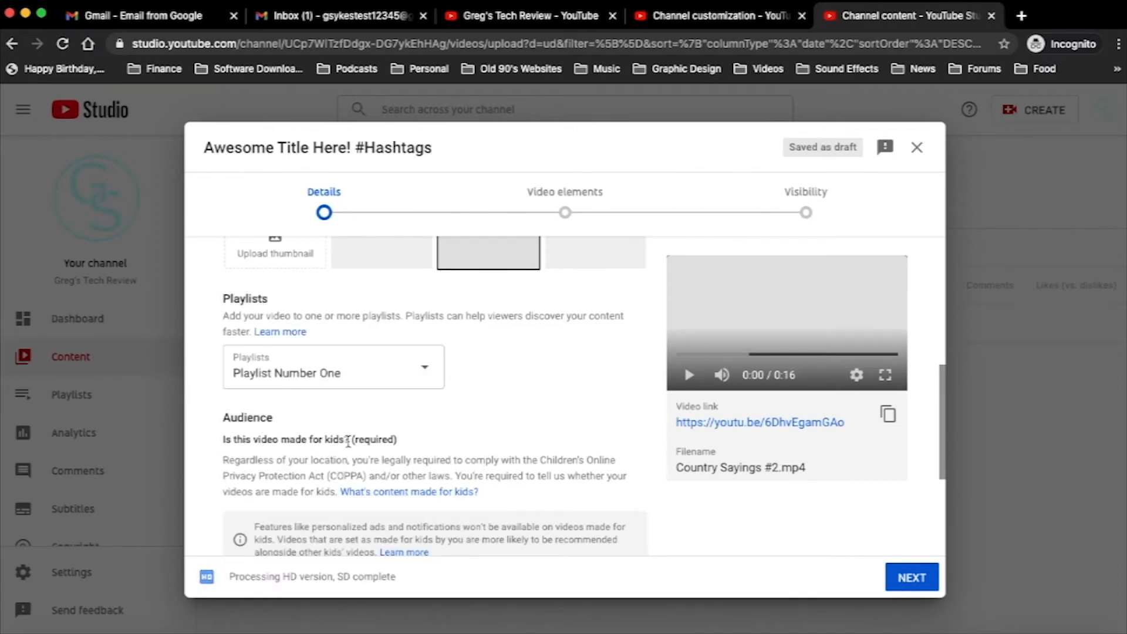
Mark the video 'No, it's not made for kids', keep no age restriction, and show more options
scroll(382, 442, down, 3)
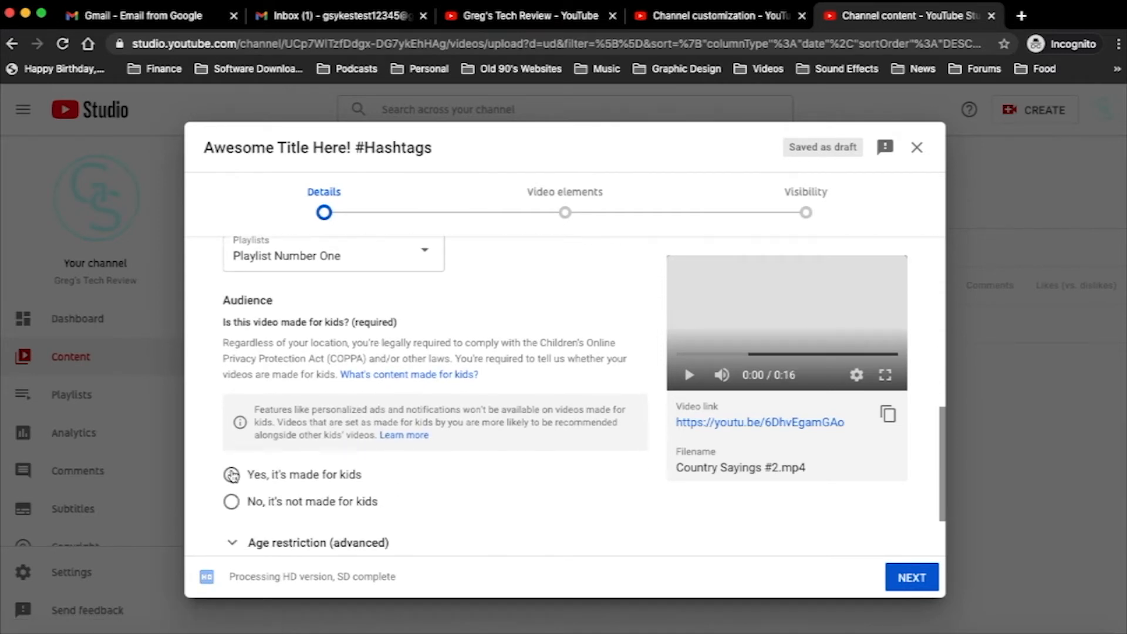
click(231, 501)
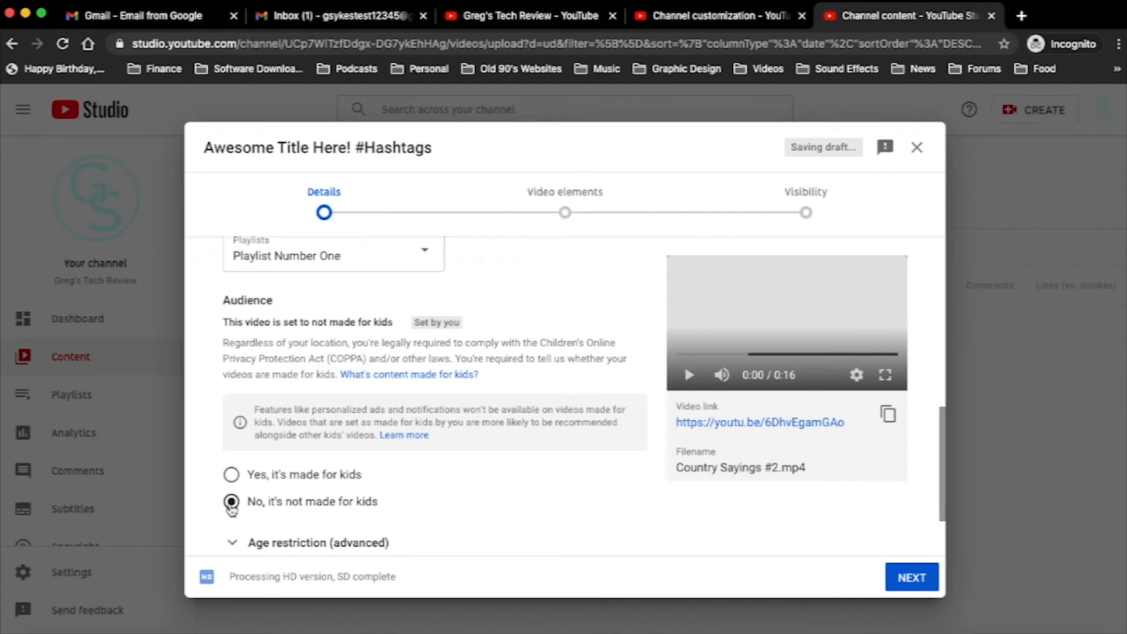
scroll(232, 508, down, 2)
click(232, 477)
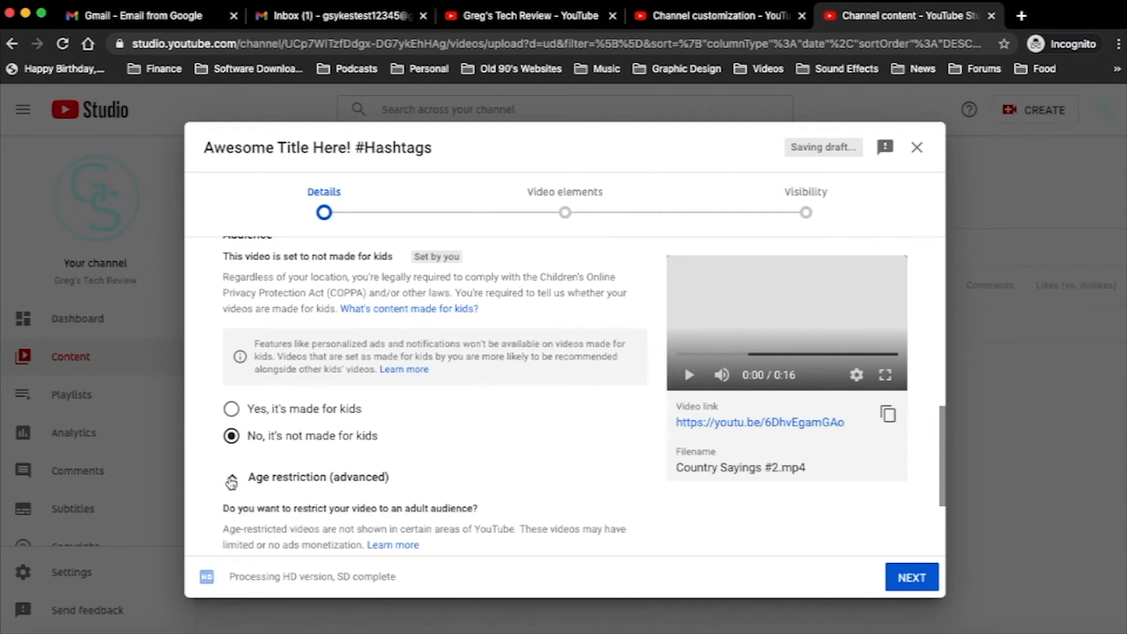
scroll(232, 481, down, 3)
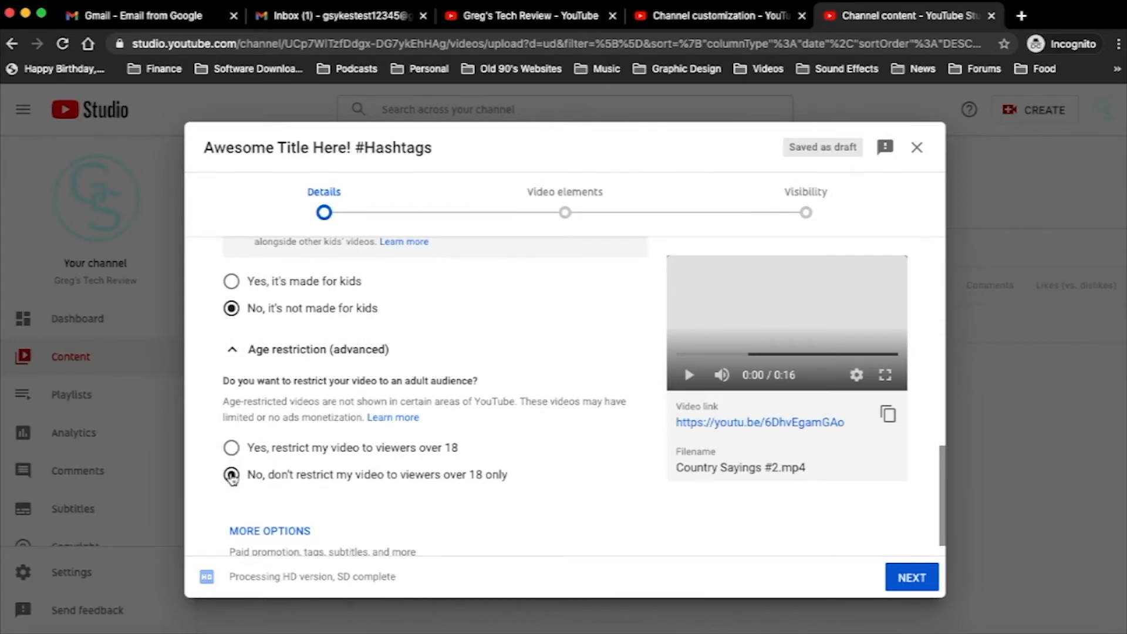
scroll(232, 473, down, 1)
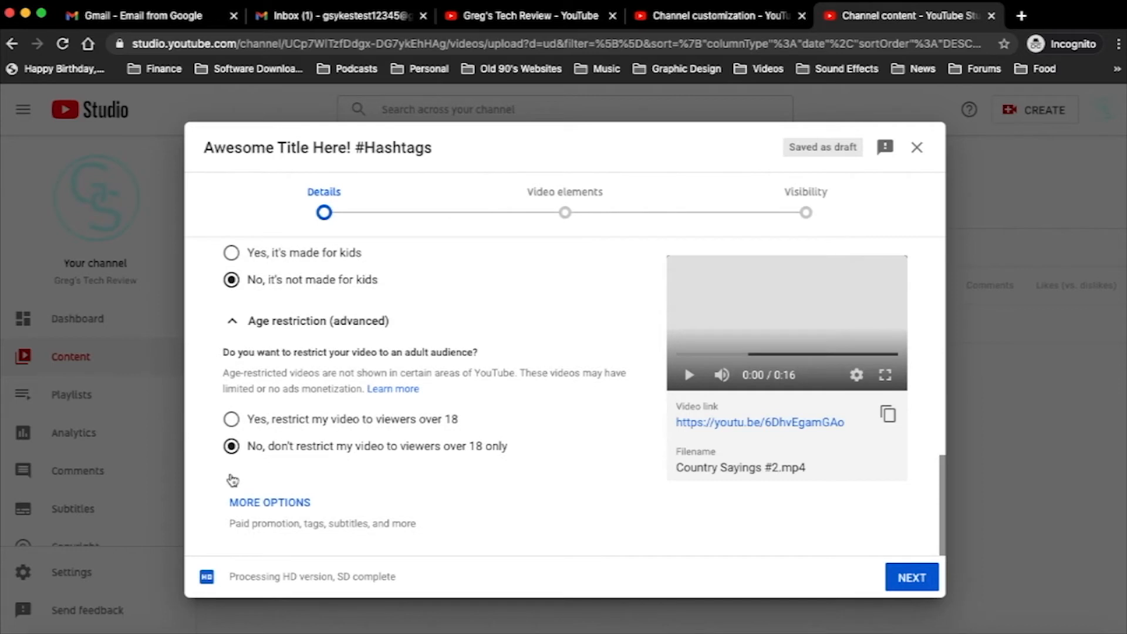
click(262, 502)
Add the tags 'The Crazy Things Country Folks Say' and 'country sayings' to the video
scroll(262, 503, down, 4)
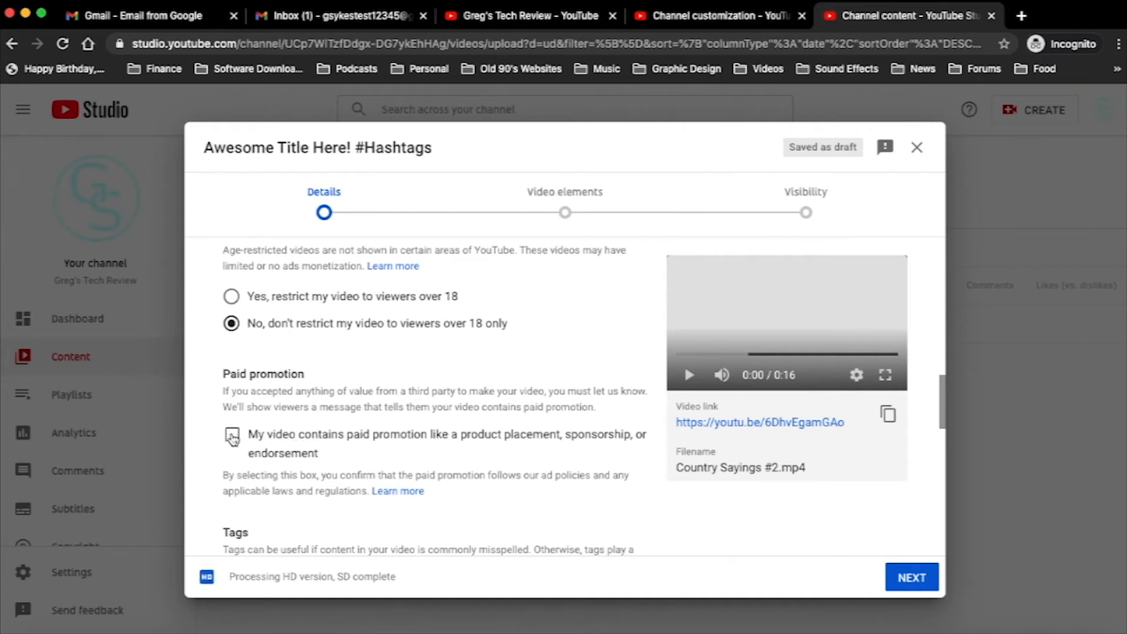
scroll(233, 437, down, 3)
scroll(234, 439, down, 1)
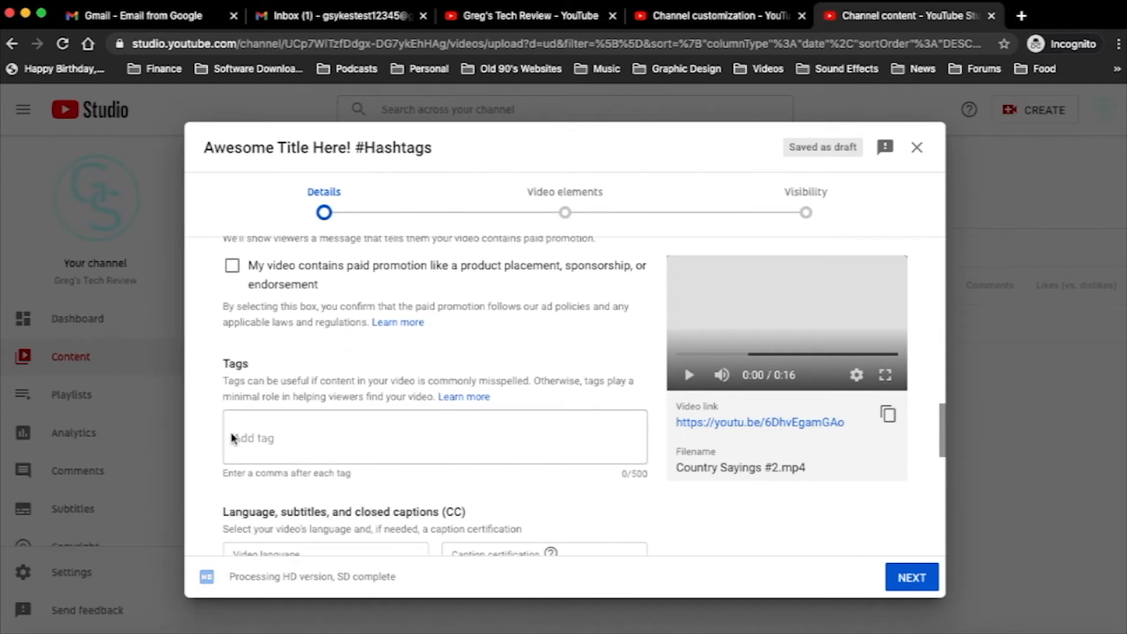
click(290, 433)
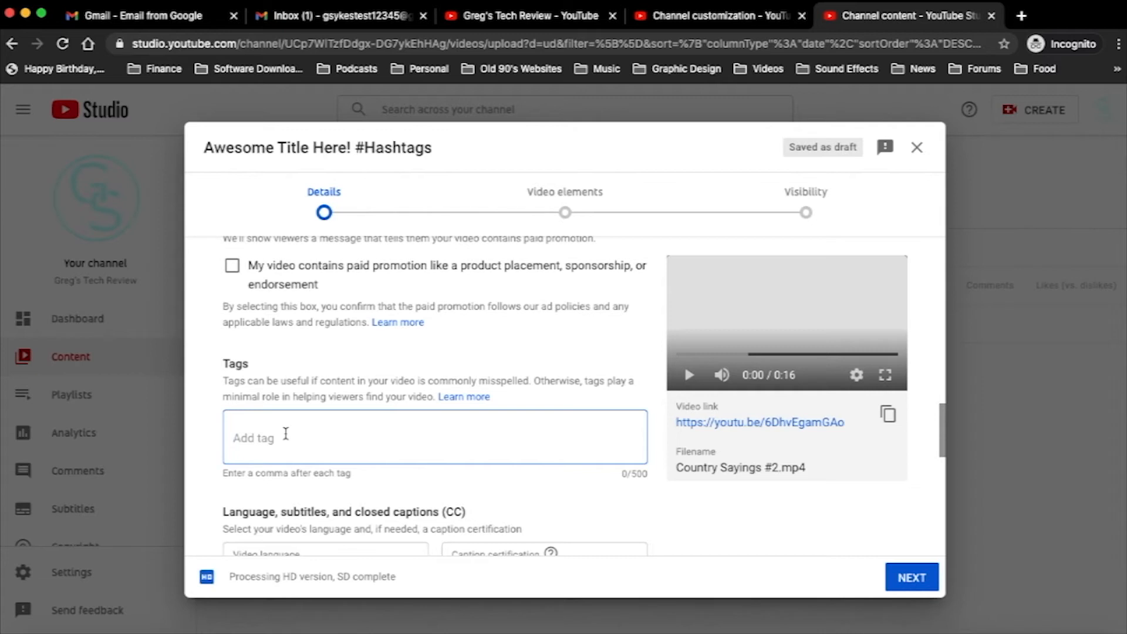
text(The Crazy Things Country)
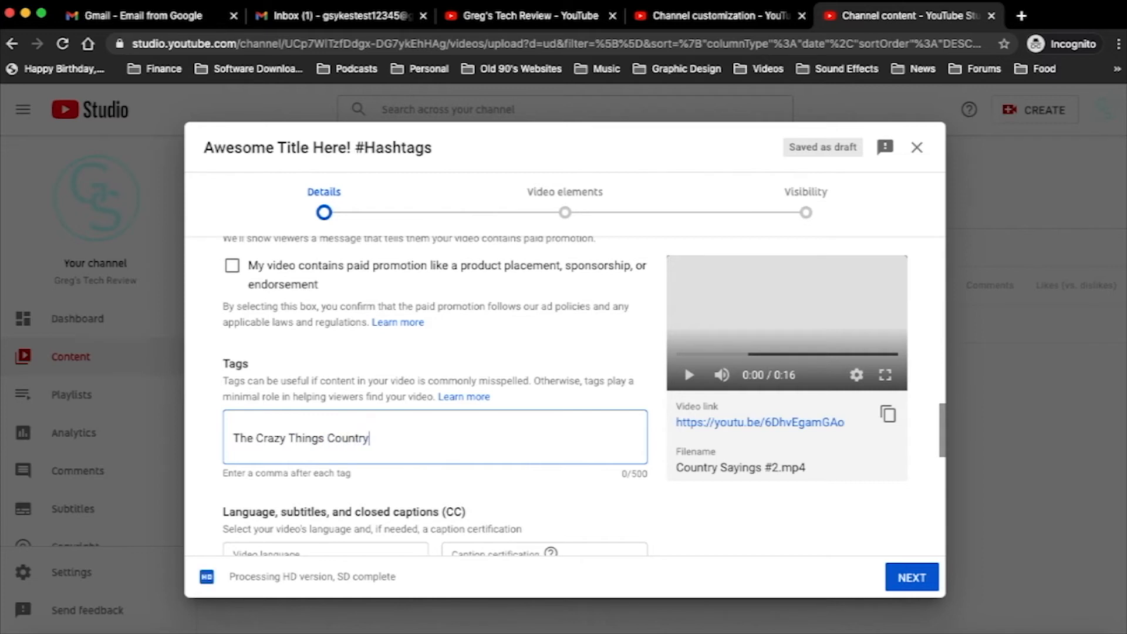
text( Folks Say)
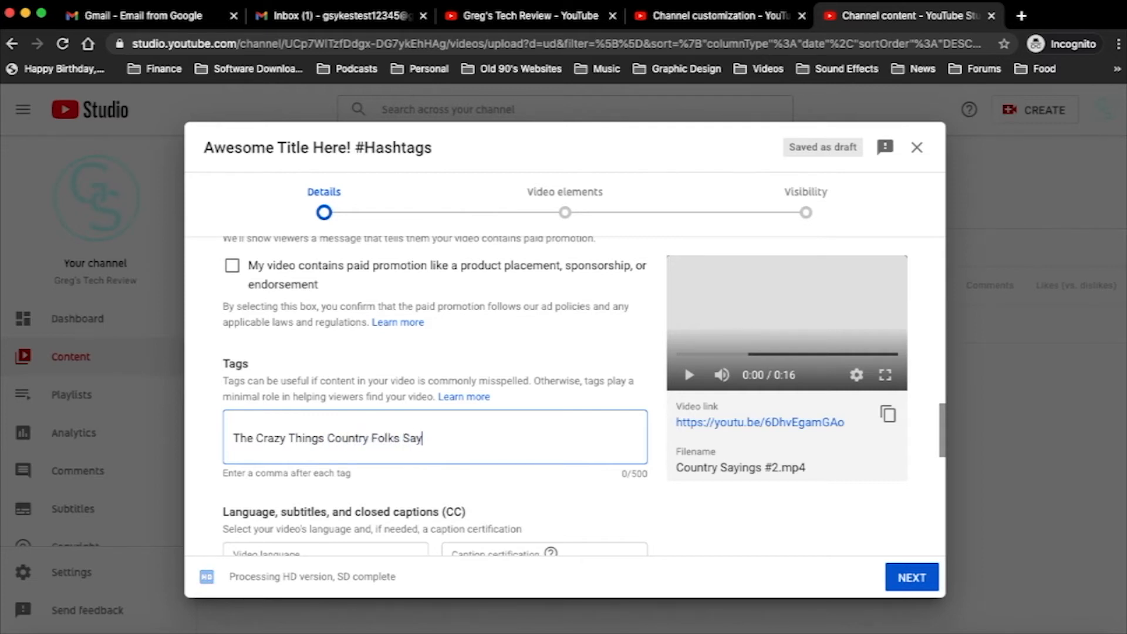
key(Return)
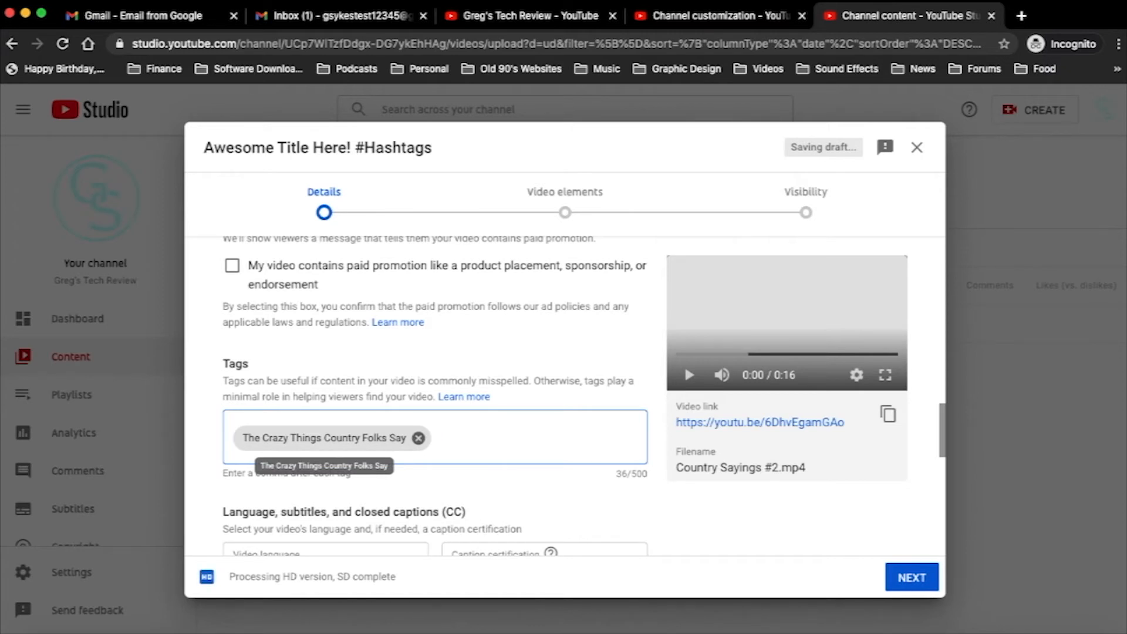
text(country)
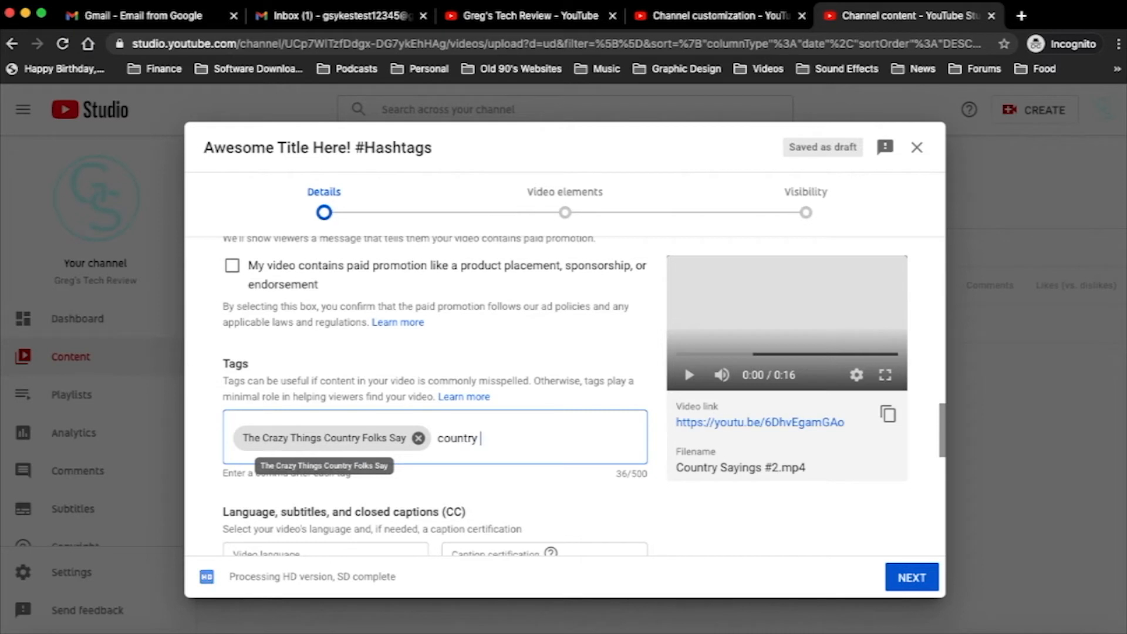
text( sayings)
key(Return)
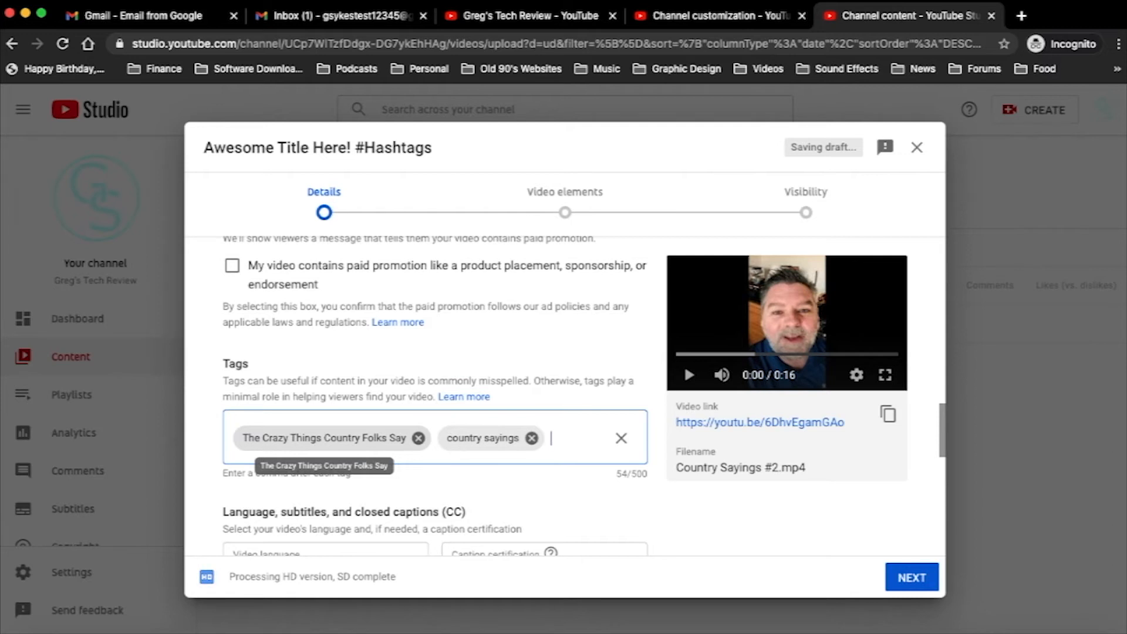
Choose English (United States) from the Video language list
scroll(323, 446, down, 5)
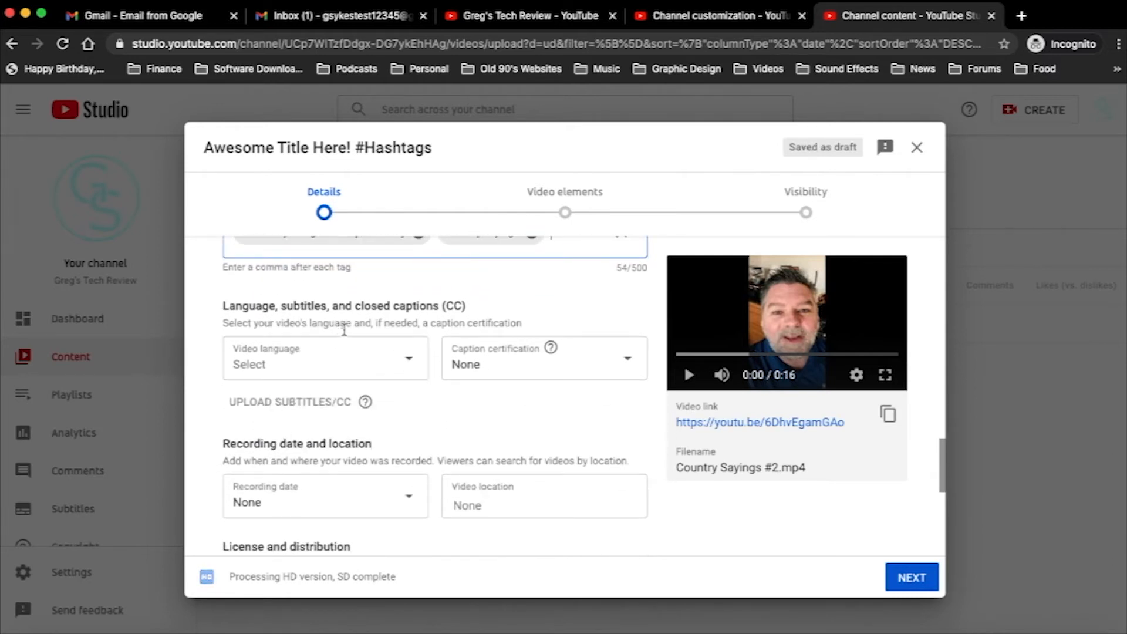
click(403, 364)
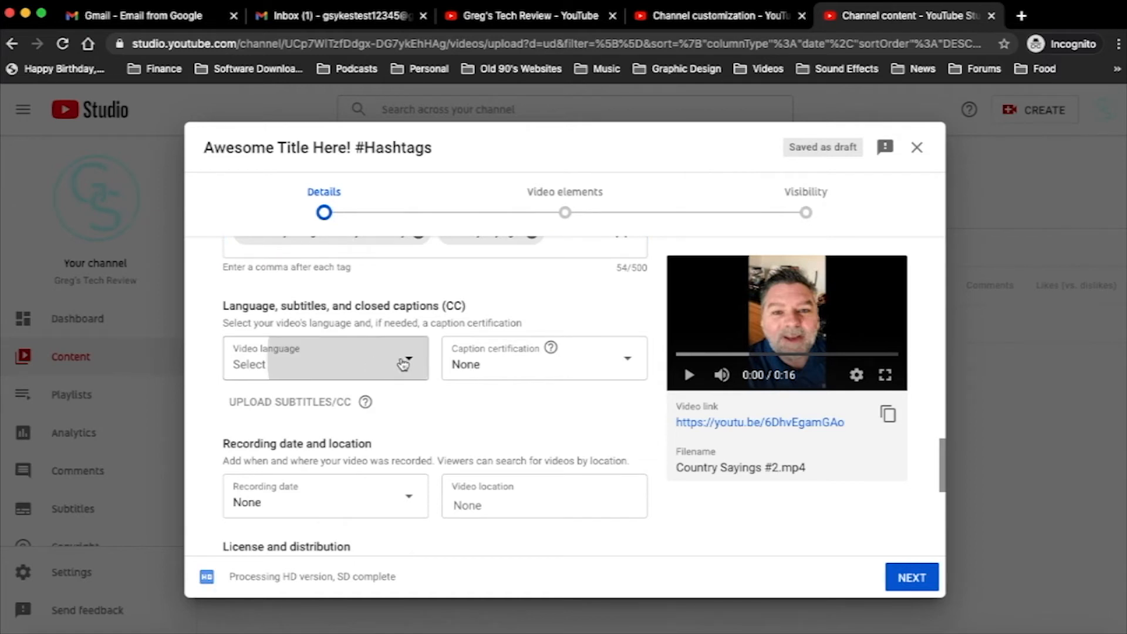
scroll(321, 457, down, 2)
scroll(321, 457, down, 10)
scroll(321, 456, down, 5)
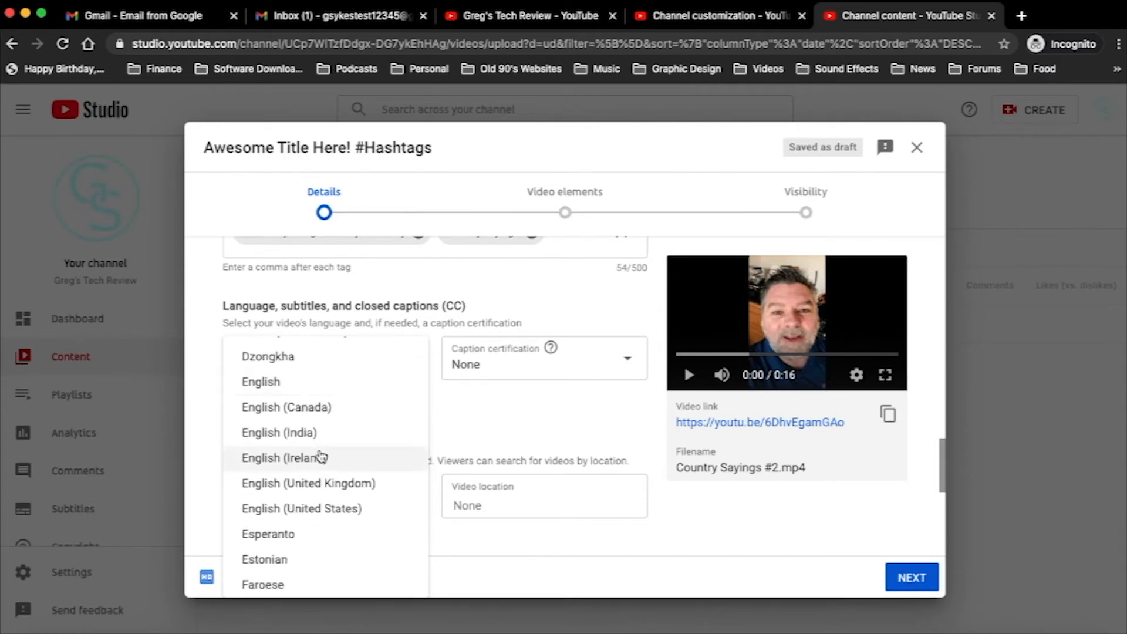
click(270, 510)
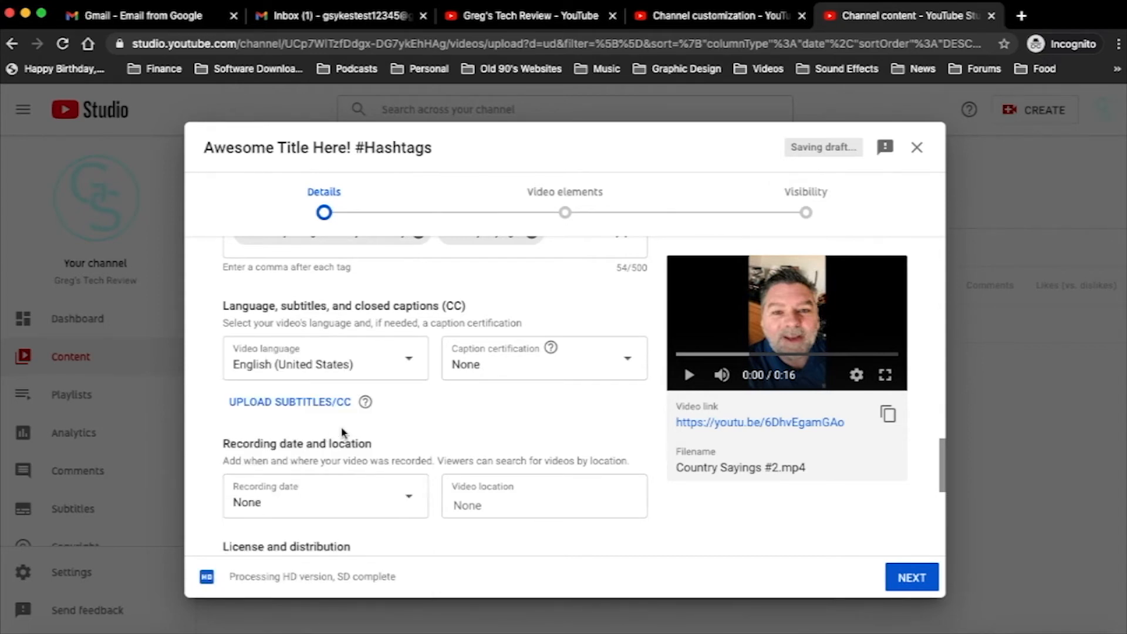
scroll(343, 433, down, 3)
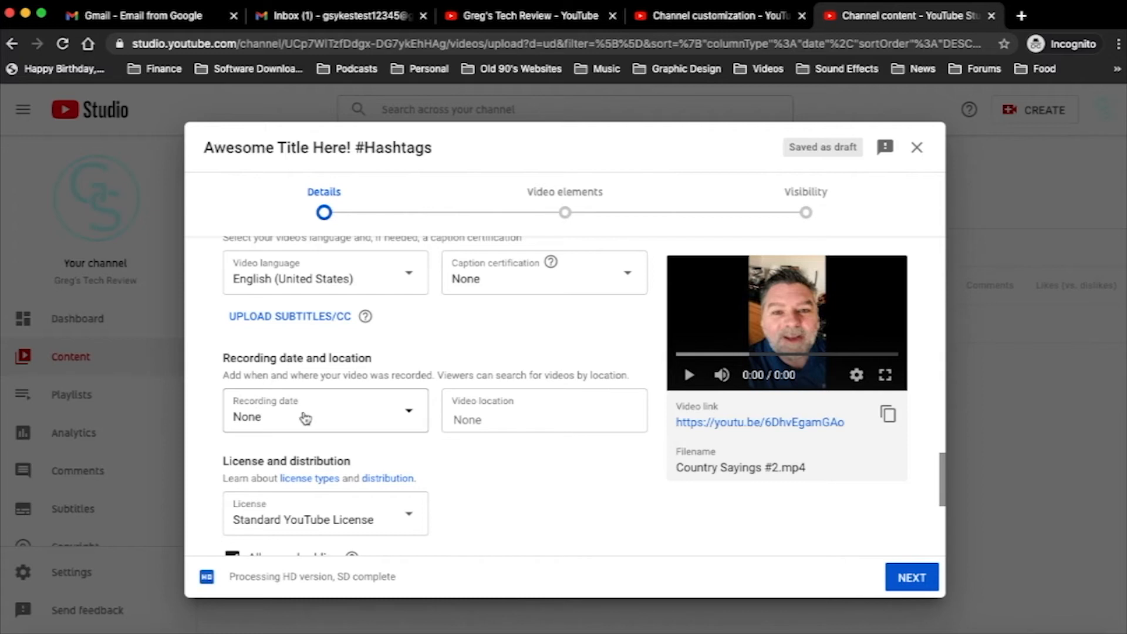
scroll(305, 418, down, 5)
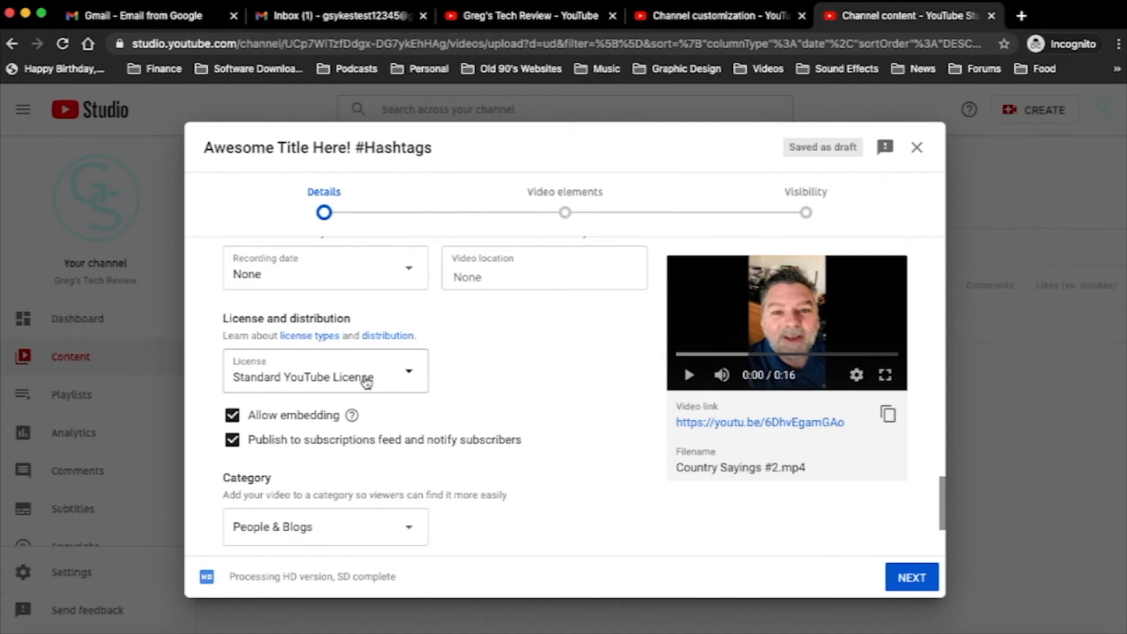
click(408, 376)
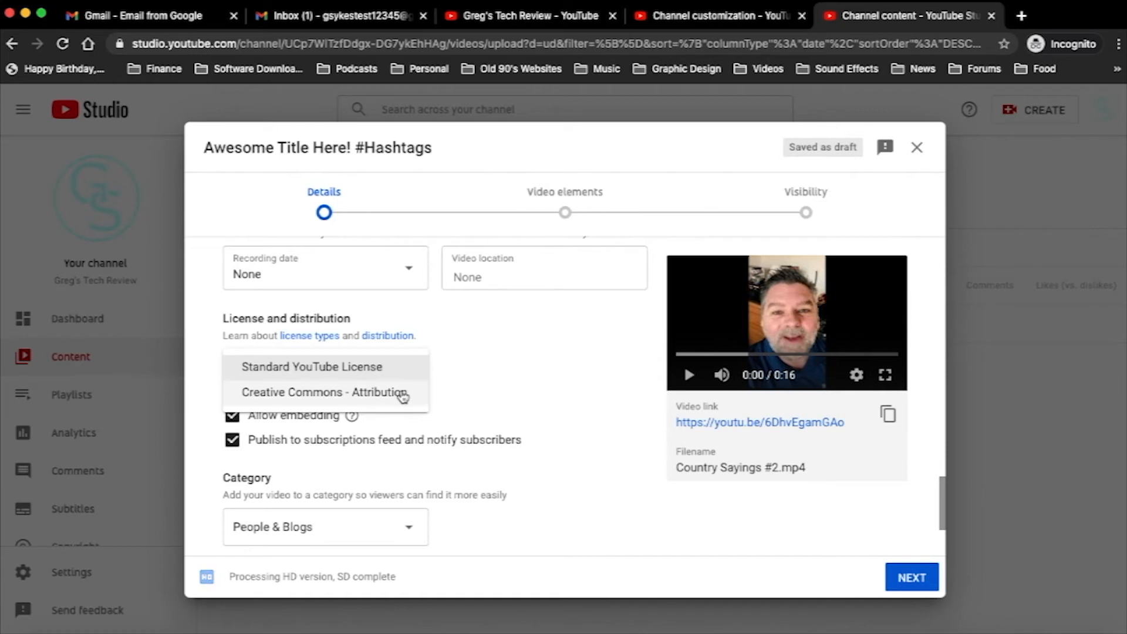
click(402, 393)
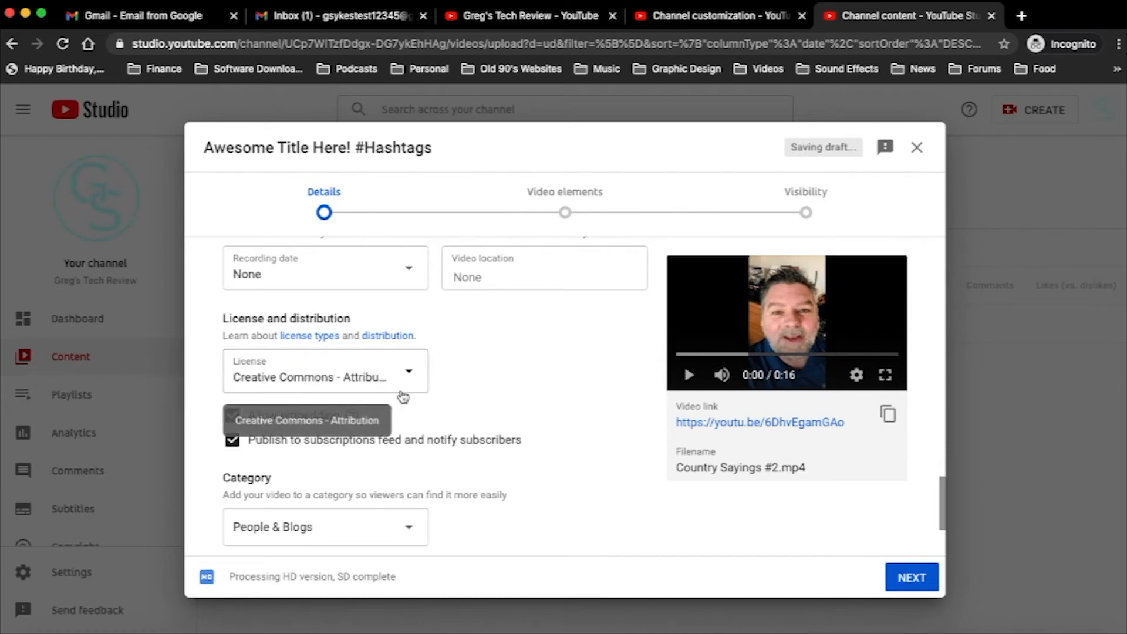
mouse_move(351, 416)
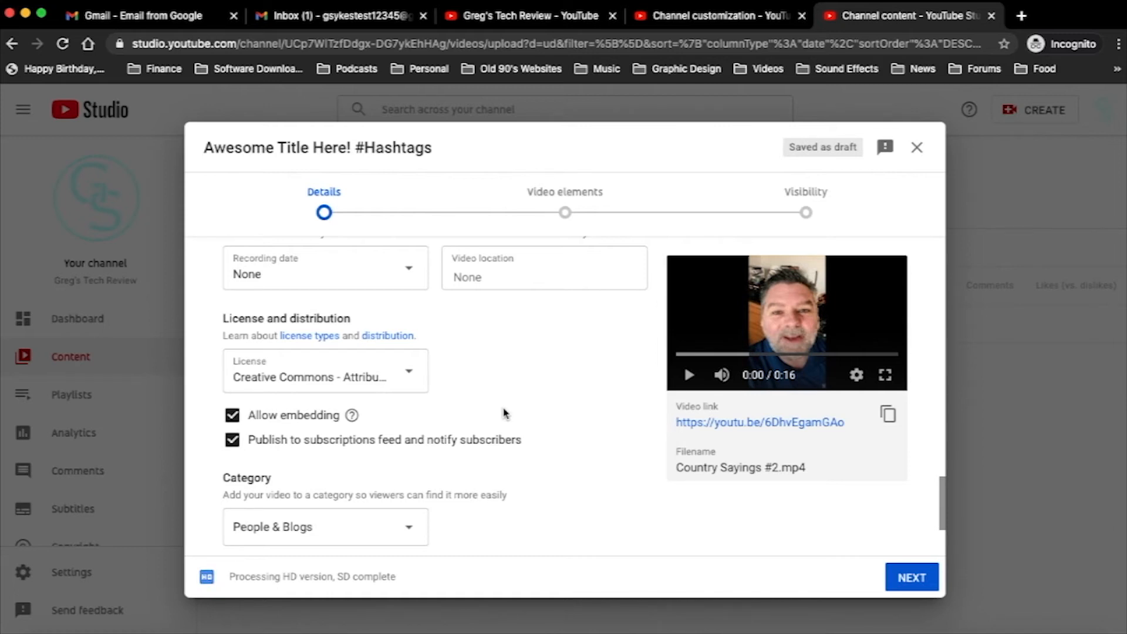
scroll(503, 413, down, 3)
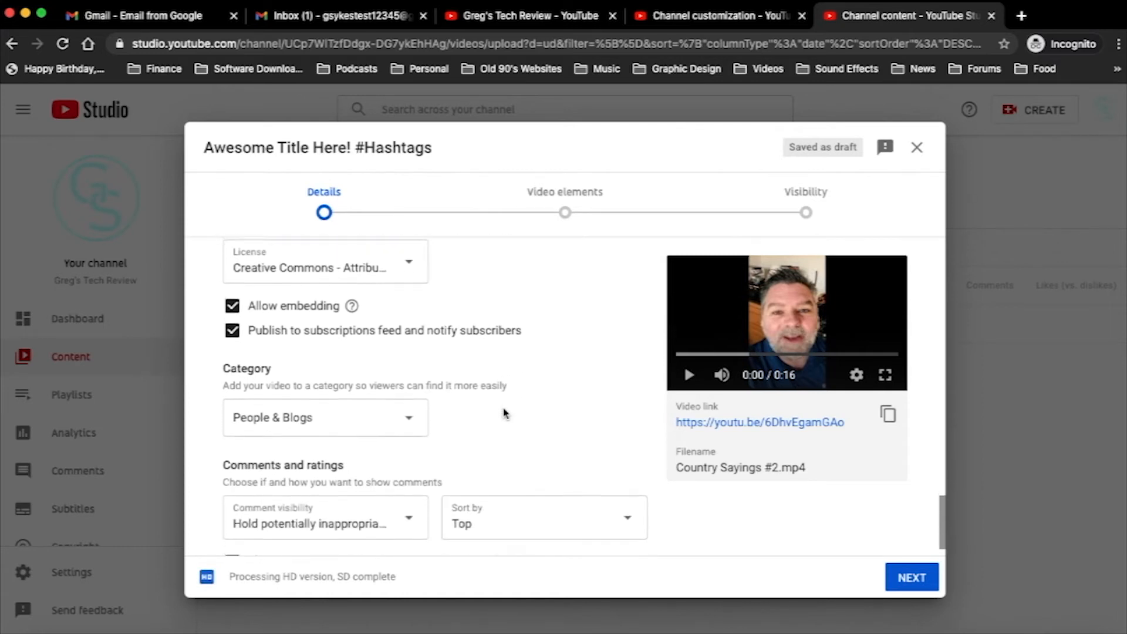
scroll(504, 413, up, 1)
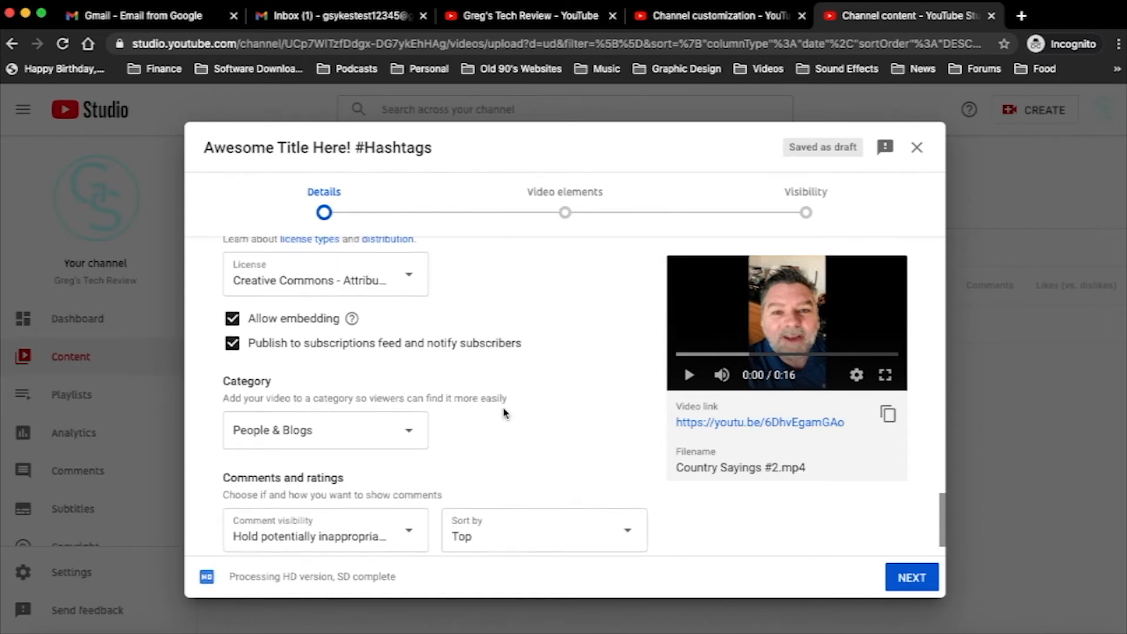
click(403, 284)
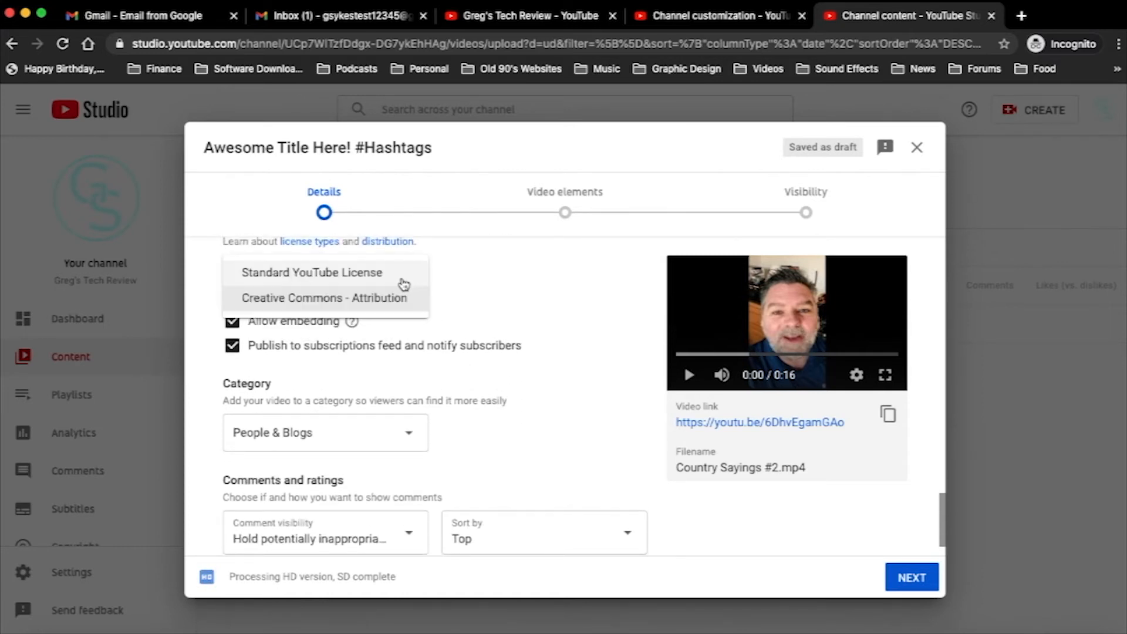
click(367, 273)
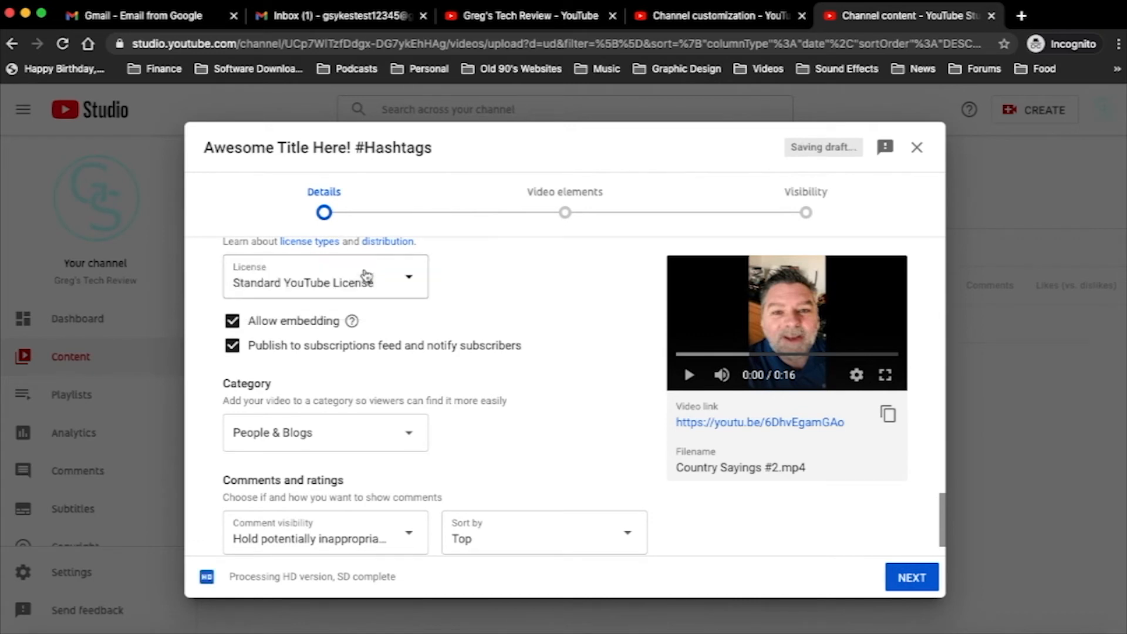
scroll(512, 323, down, 2)
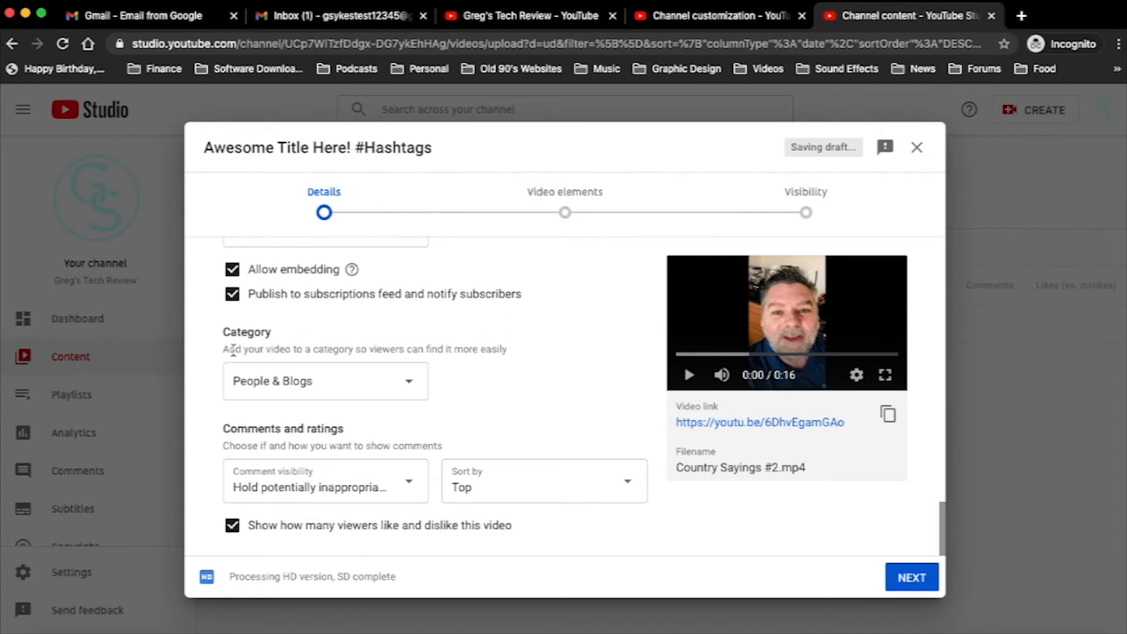
Change the video category from People & Blogs to Science & Technology
click(414, 391)
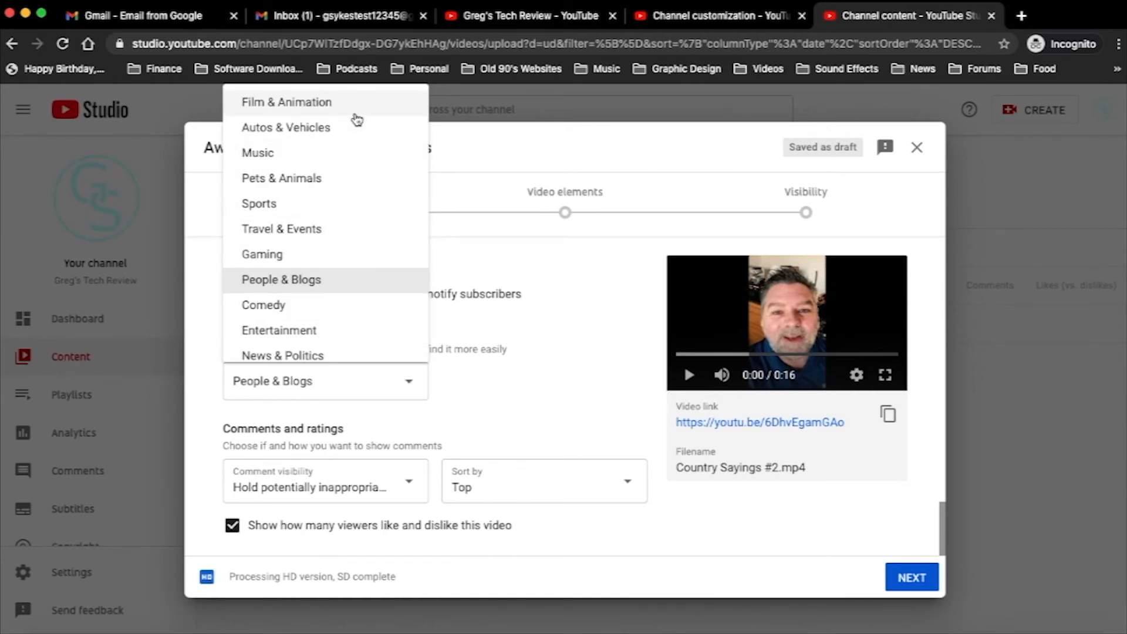
scroll(356, 221, down, 3)
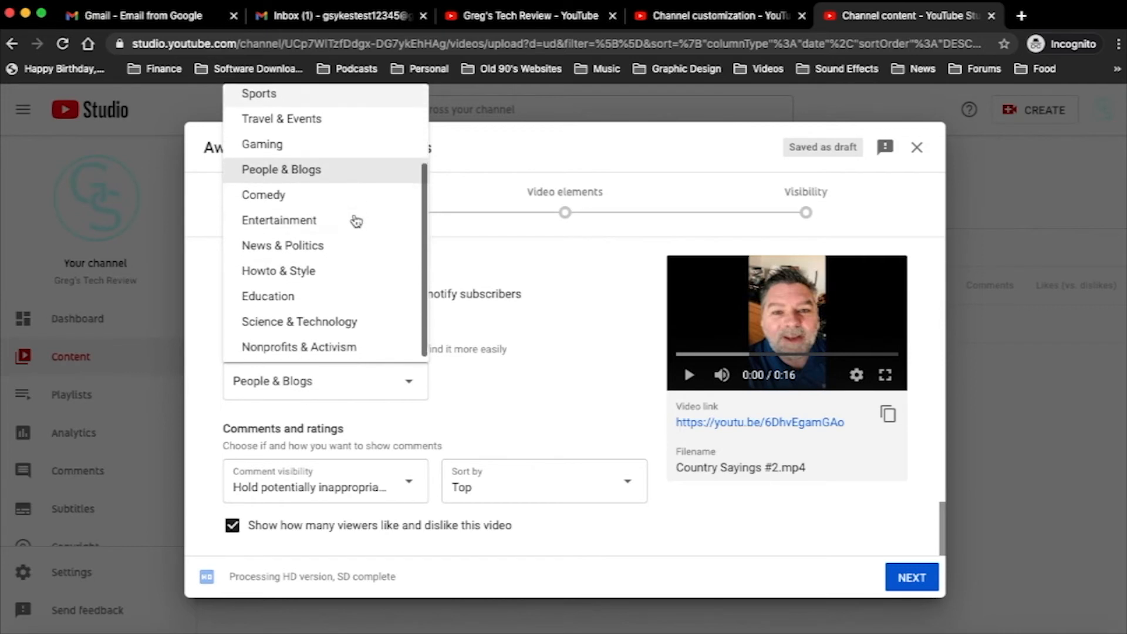
scroll(356, 221, down, 1)
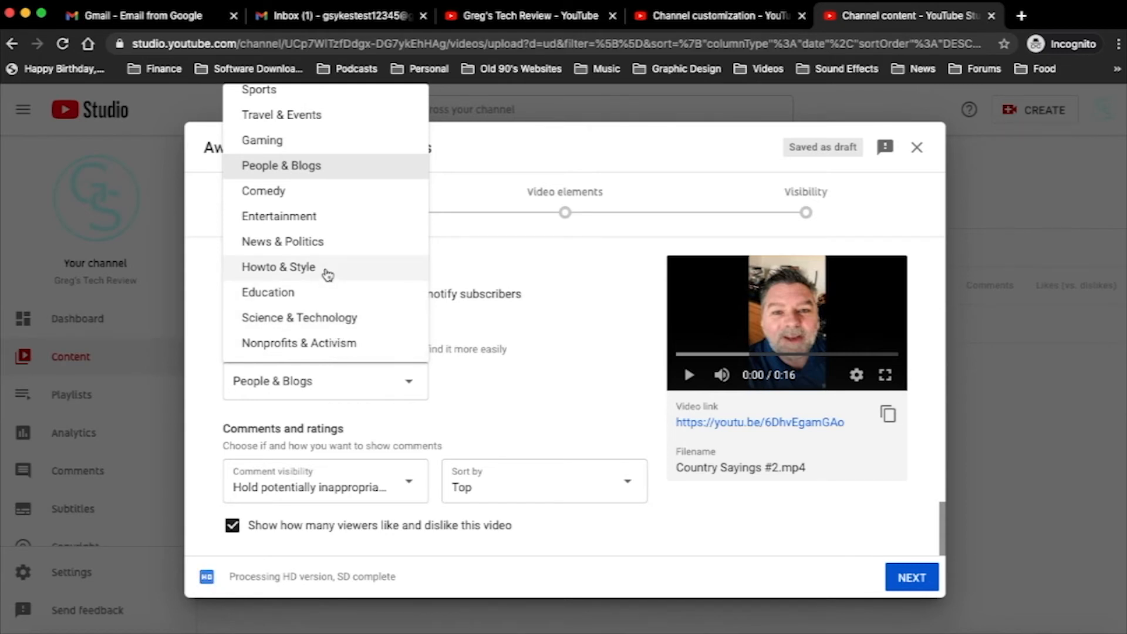
click(334, 318)
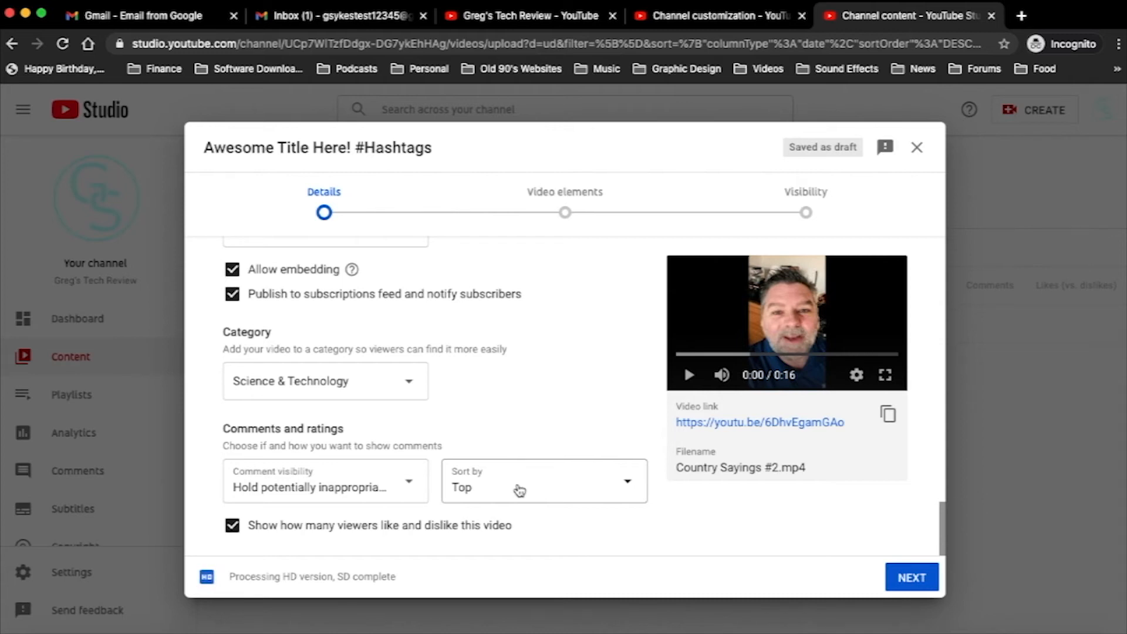
Keep comment visibility on 'Hold potentially inappropriate comments for review' and continue to Video elements
click(415, 486)
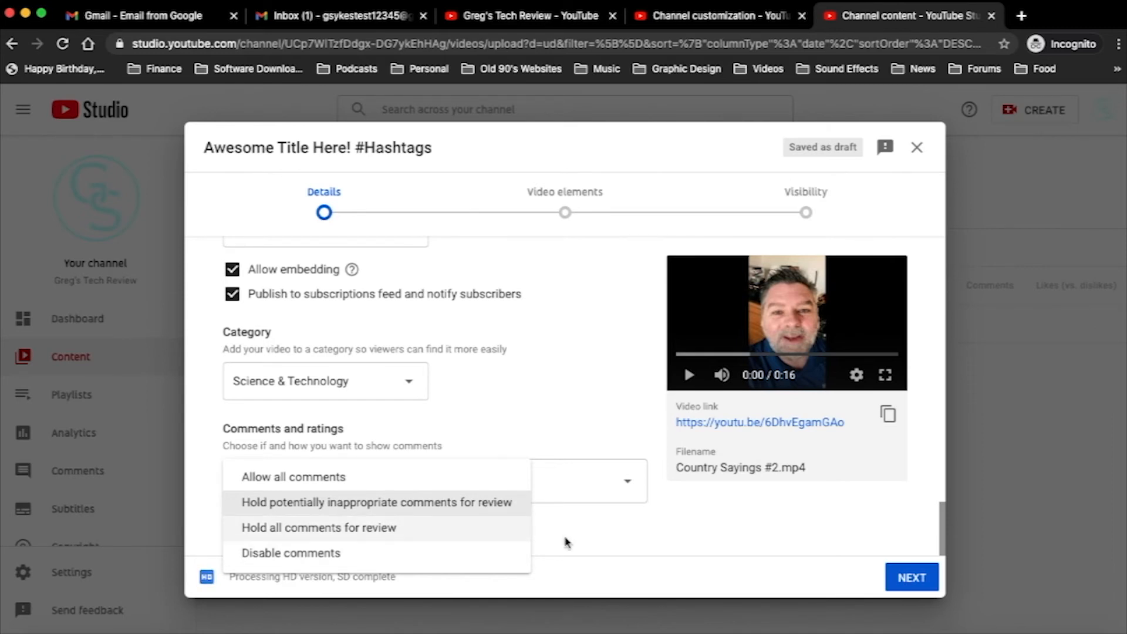
click(610, 534)
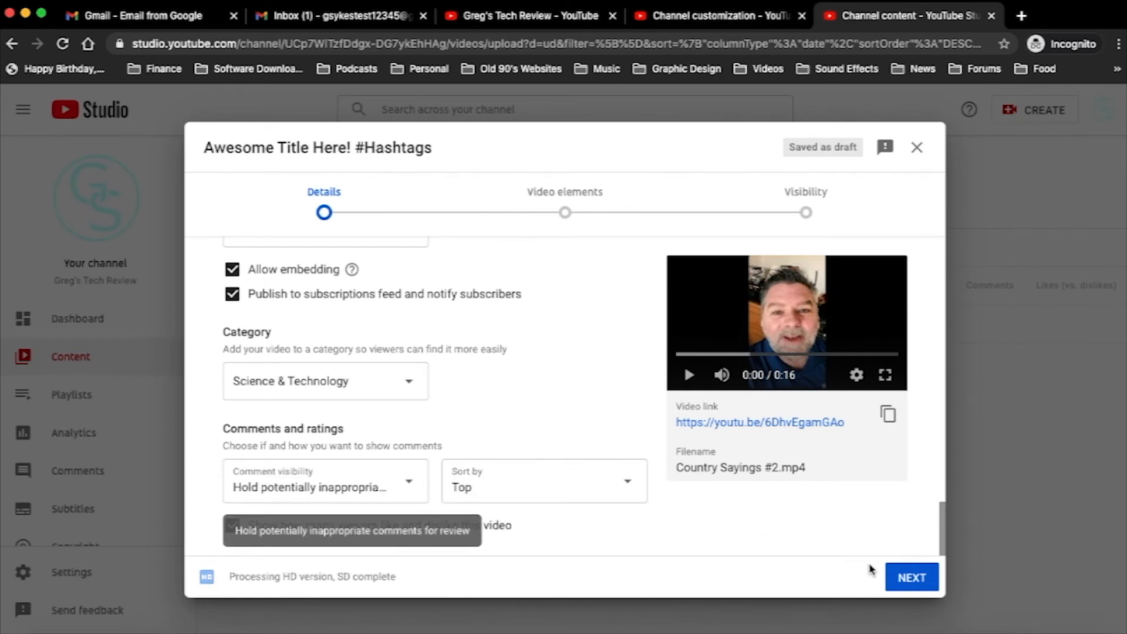
click(912, 578)
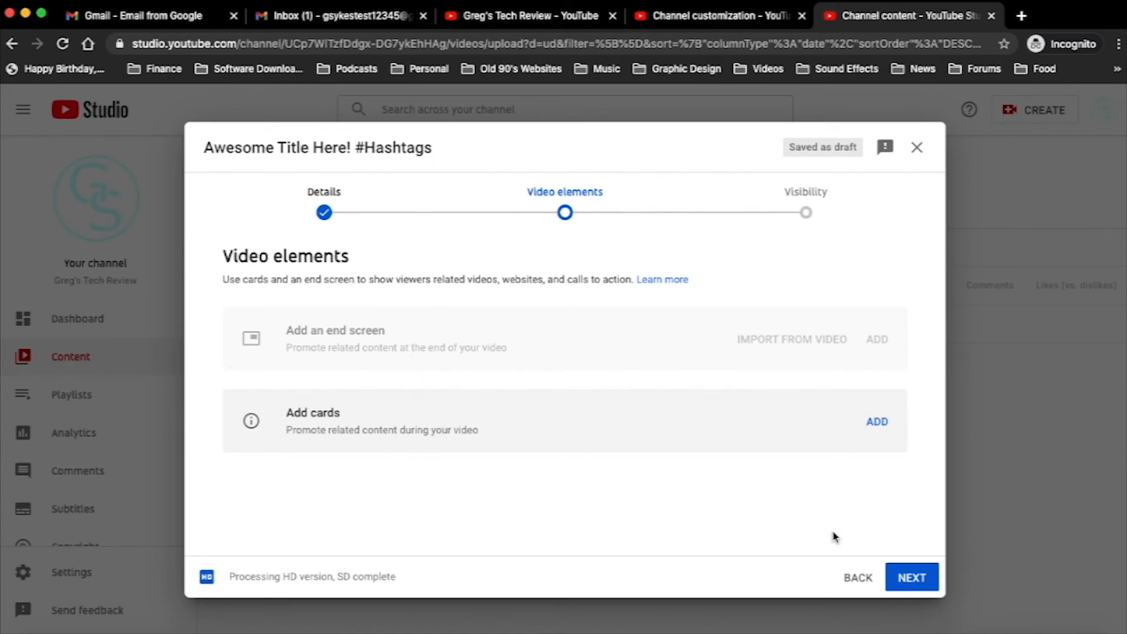
Advance past Video elements and review the Private, Unlisted, Public and Schedule visibility options
click(896, 569)
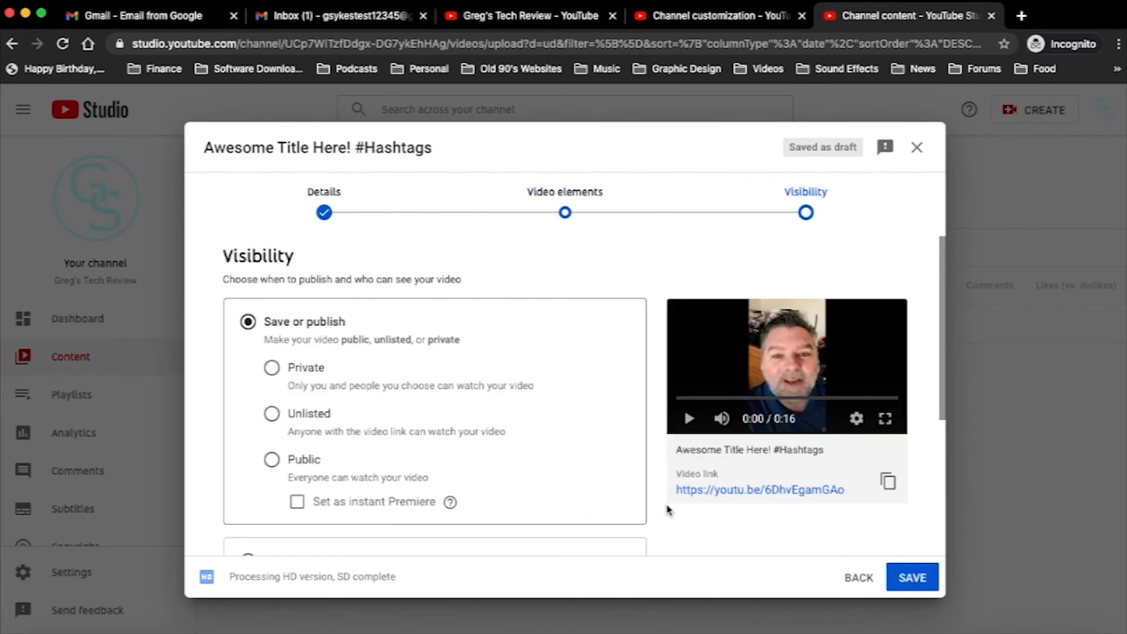
scroll(402, 389, down, 2)
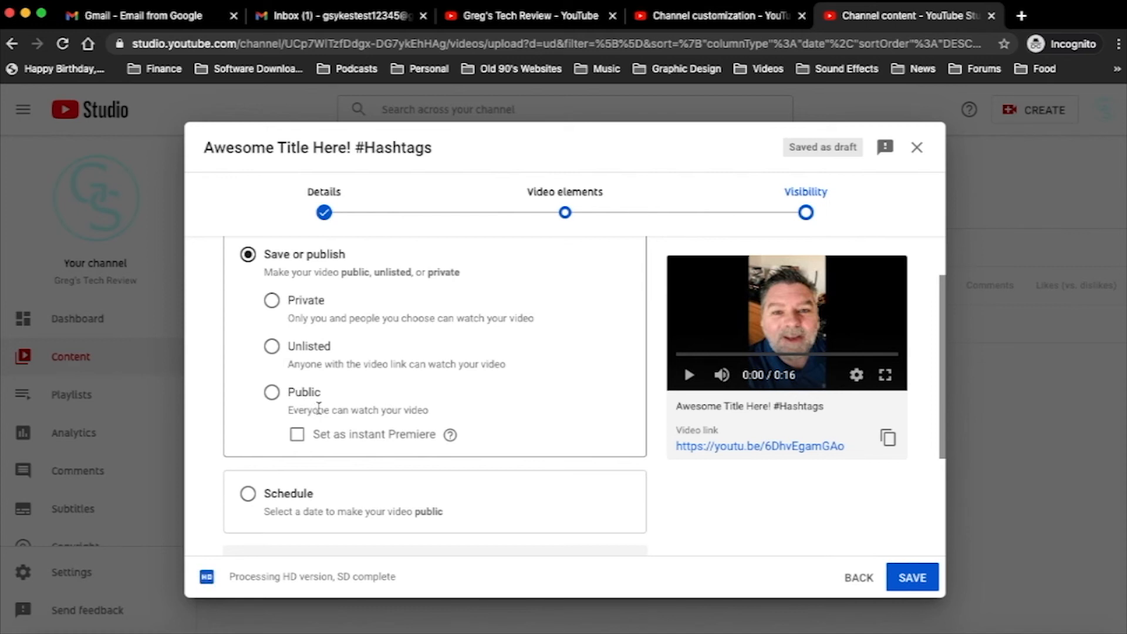
scroll(318, 408, down, 2)
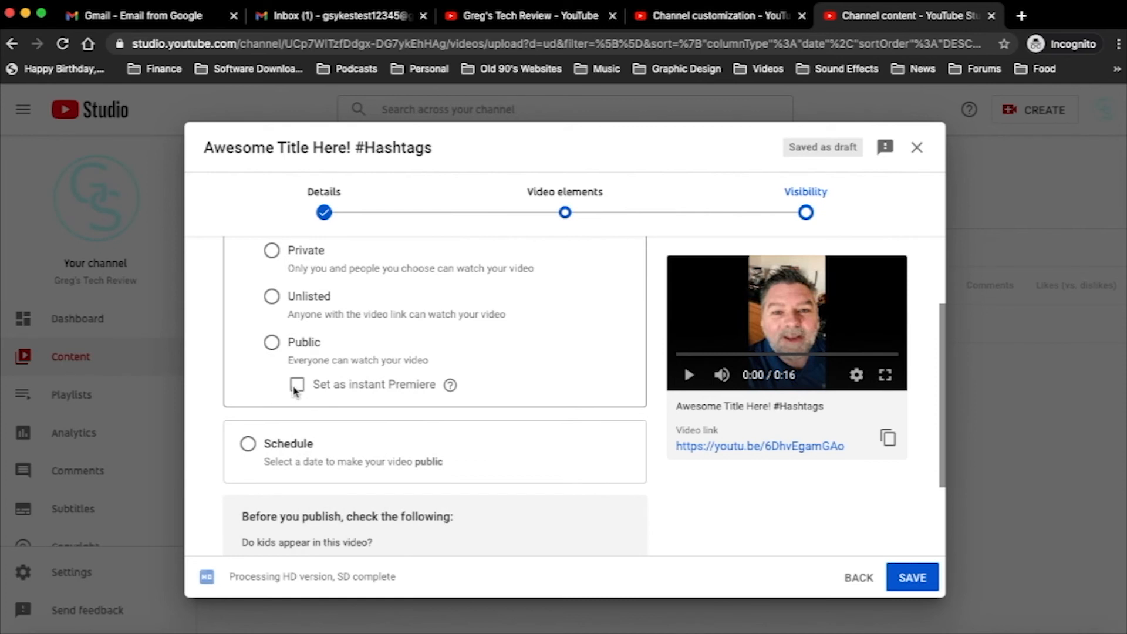